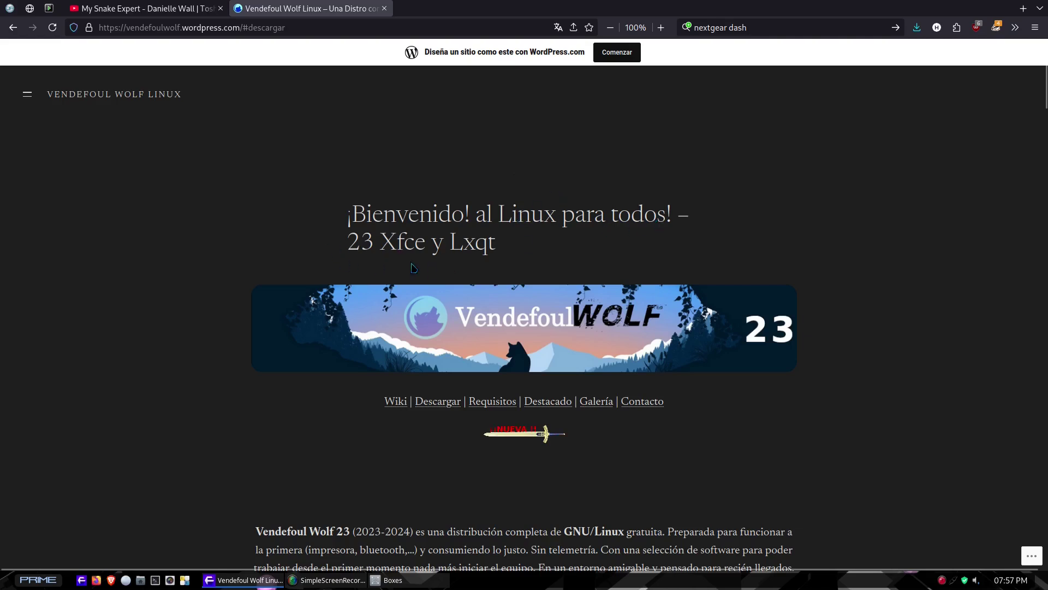
Translate the Vendefoul Wolf page from Spanish into English.
scroll(254, 258, "down", 4)
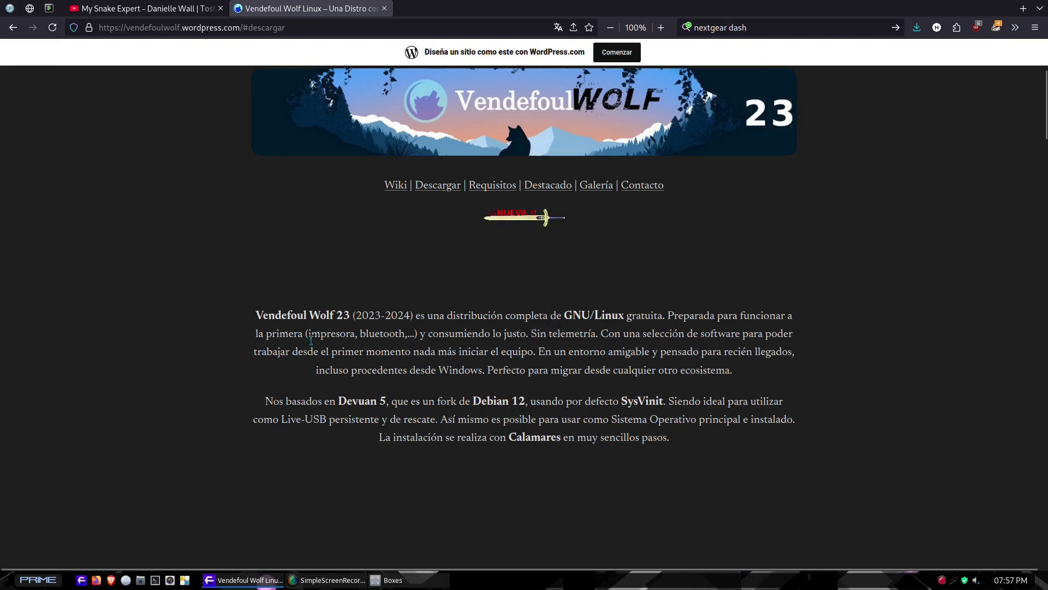
scroll(350, 355, "up", 4)
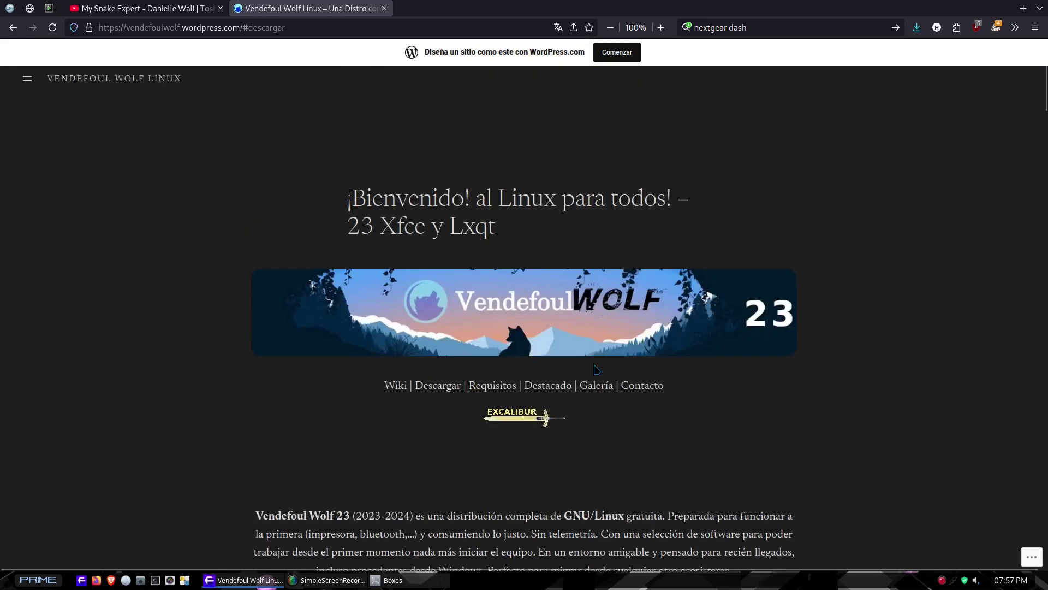
left_click(558, 27)
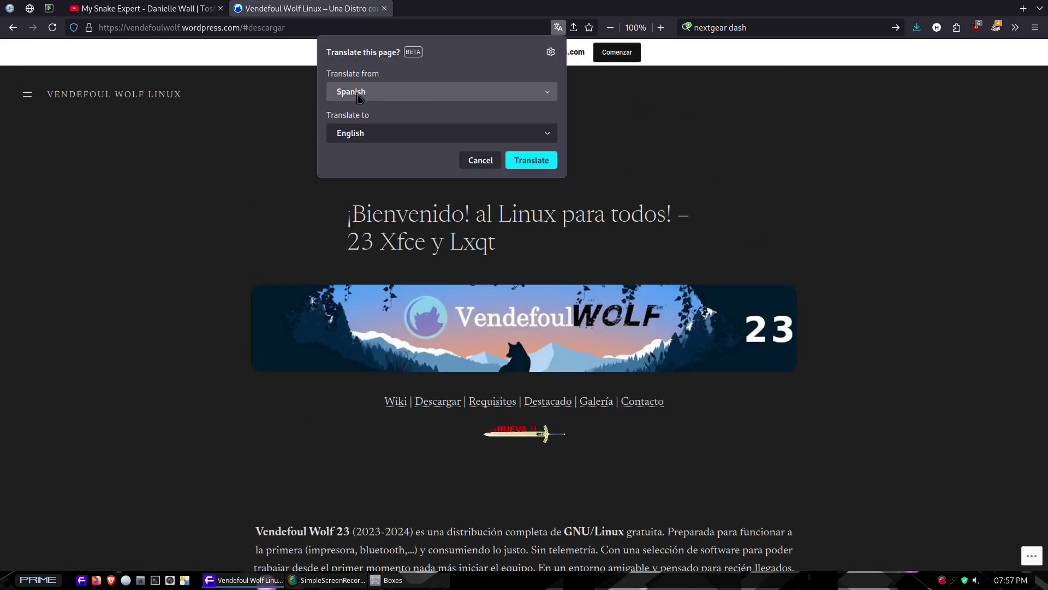
left_click(547, 160)
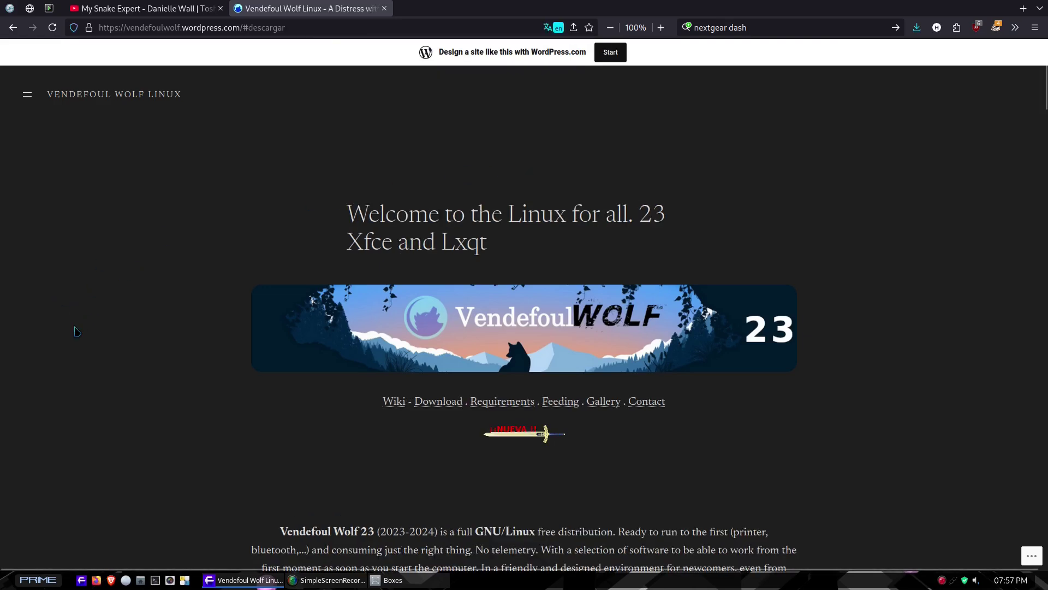
Scroll to the VERSIONS TO Download section showing the 32-bit LXQT and 64-bit XFCE versions.
scroll(95, 311, "down", 20)
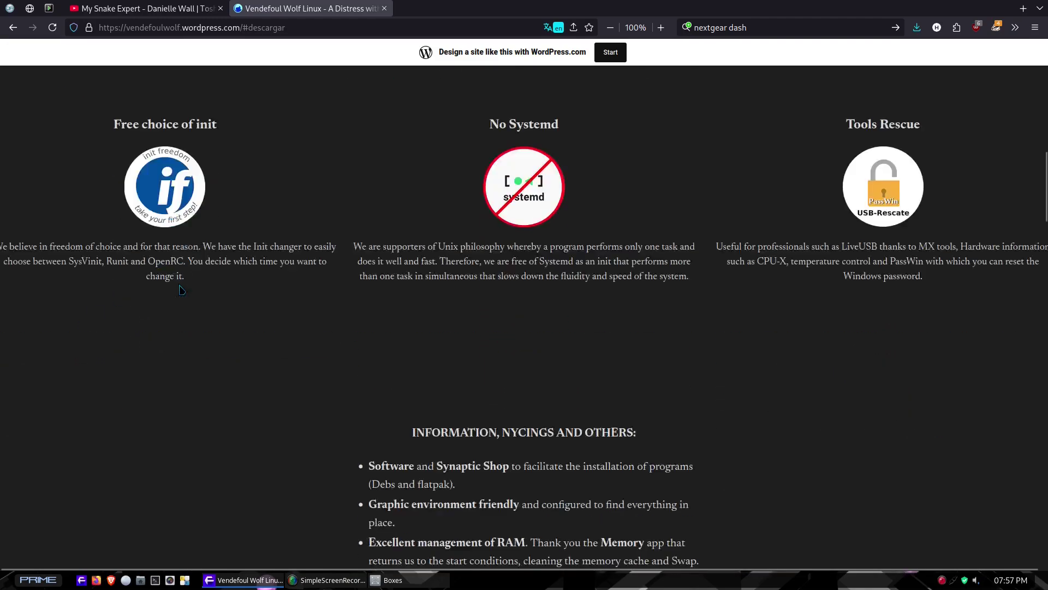
scroll(180, 288, "down", 15)
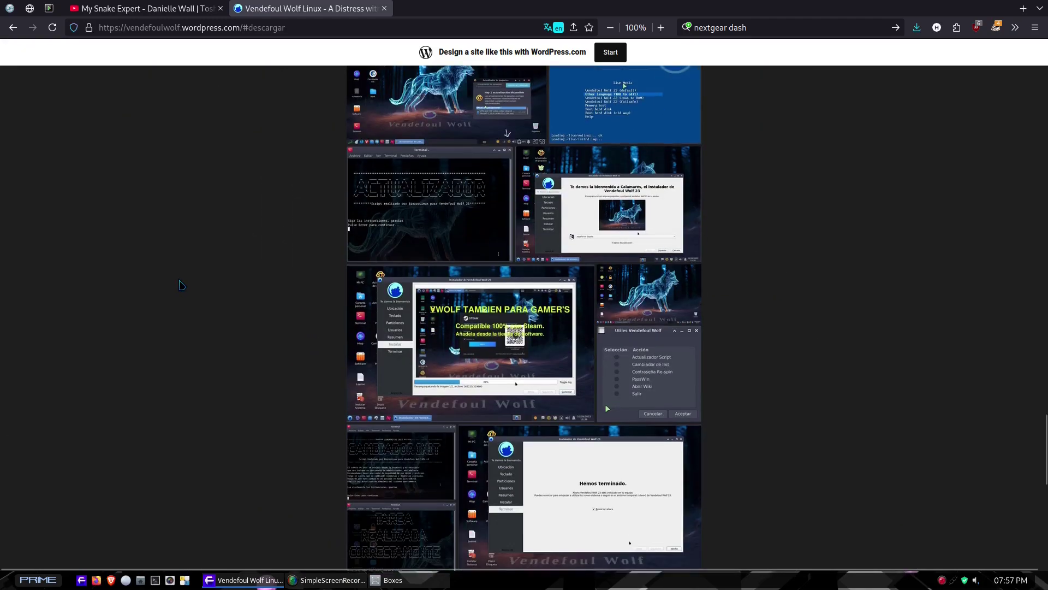
scroll(193, 294, "down", 8)
scroll(215, 312, "up", 12)
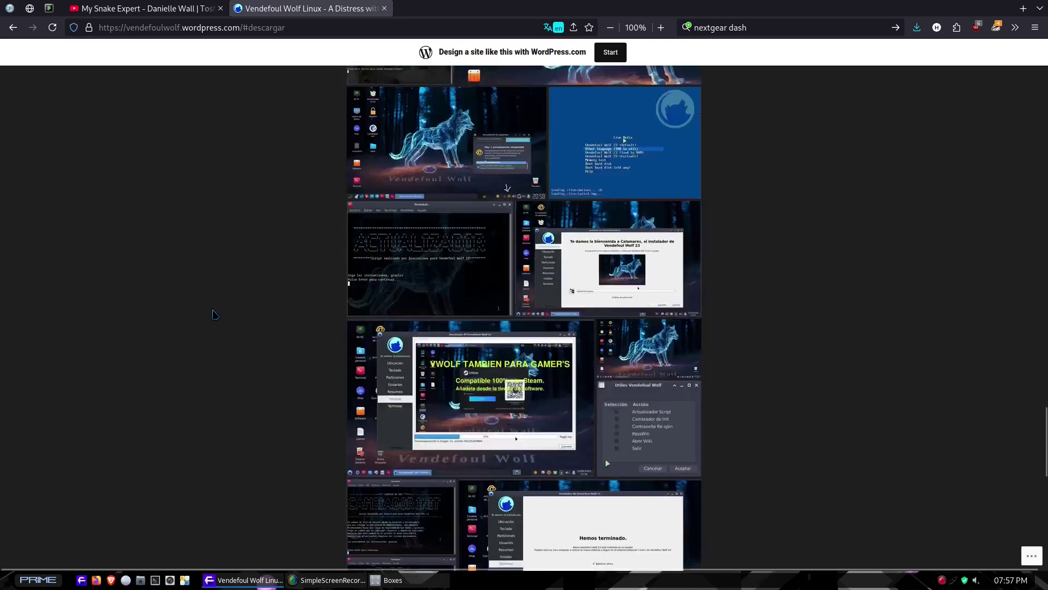
scroll(217, 318, "up", 15)
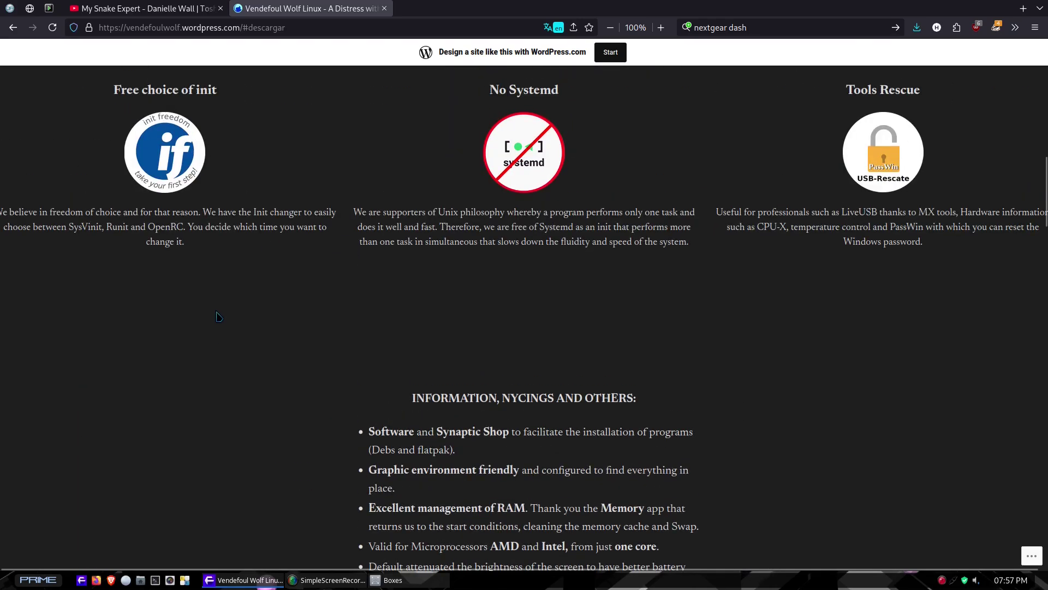
scroll(215, 313, "down", 5)
scroll(214, 312, "down", 8)
scroll(214, 313, "up", 6)
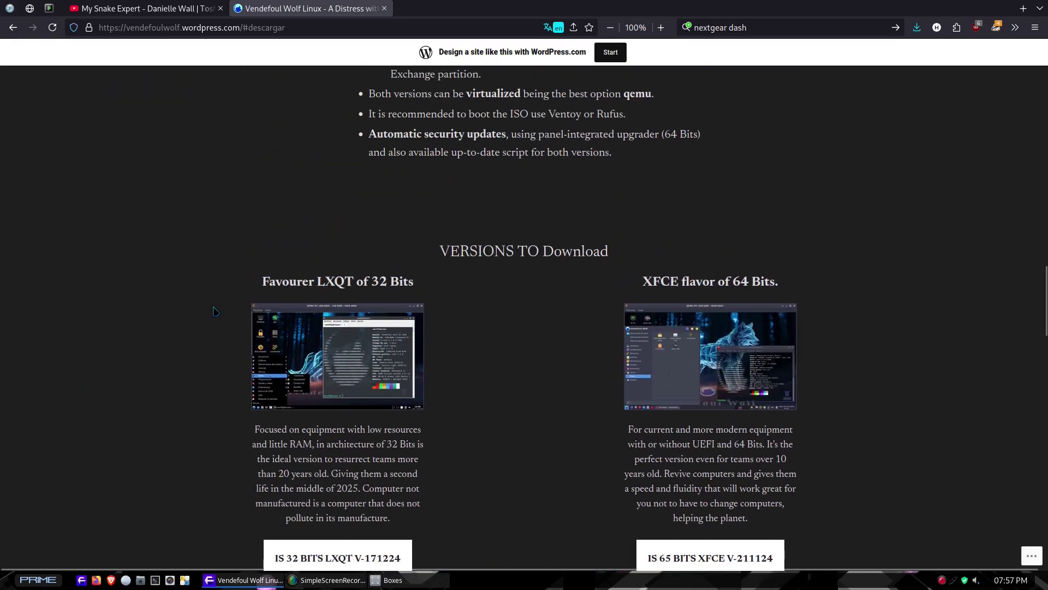
scroll(213, 311, "down", 2)
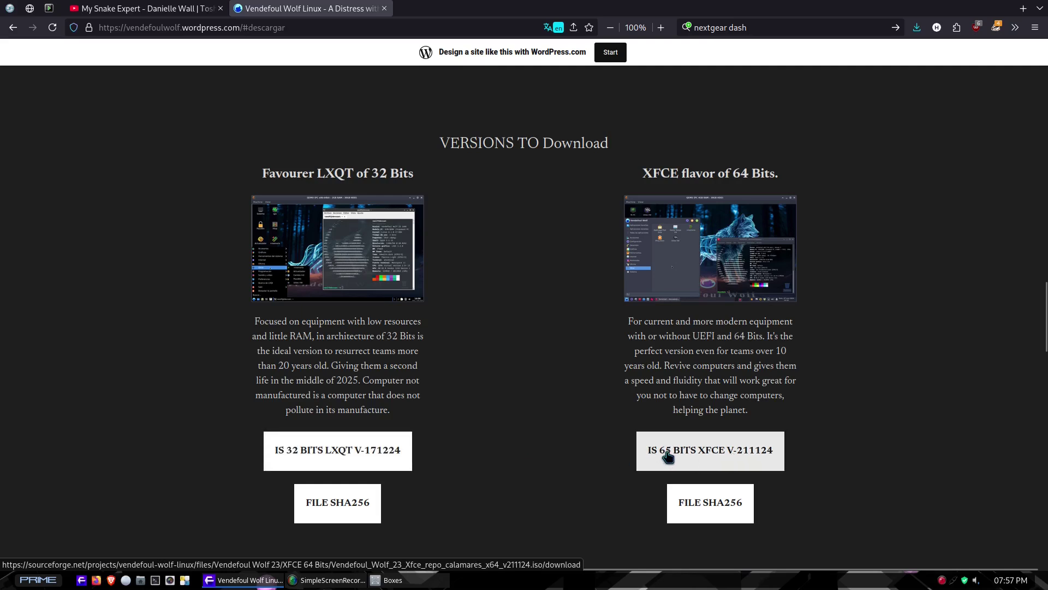
triple_click(743, 171)
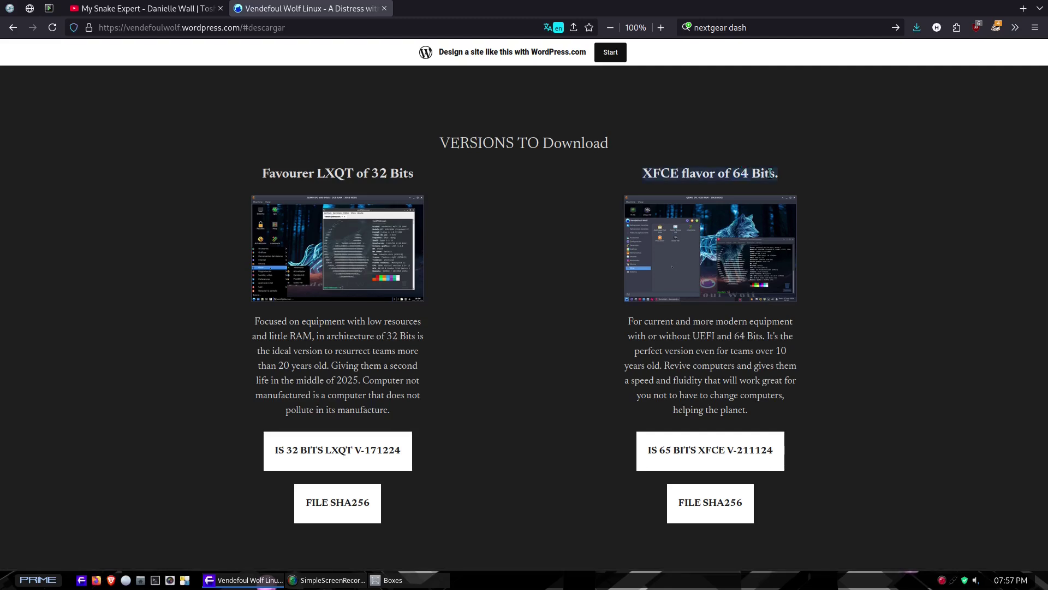
left_click(509, 264)
scroll(509, 292, "up", 20)
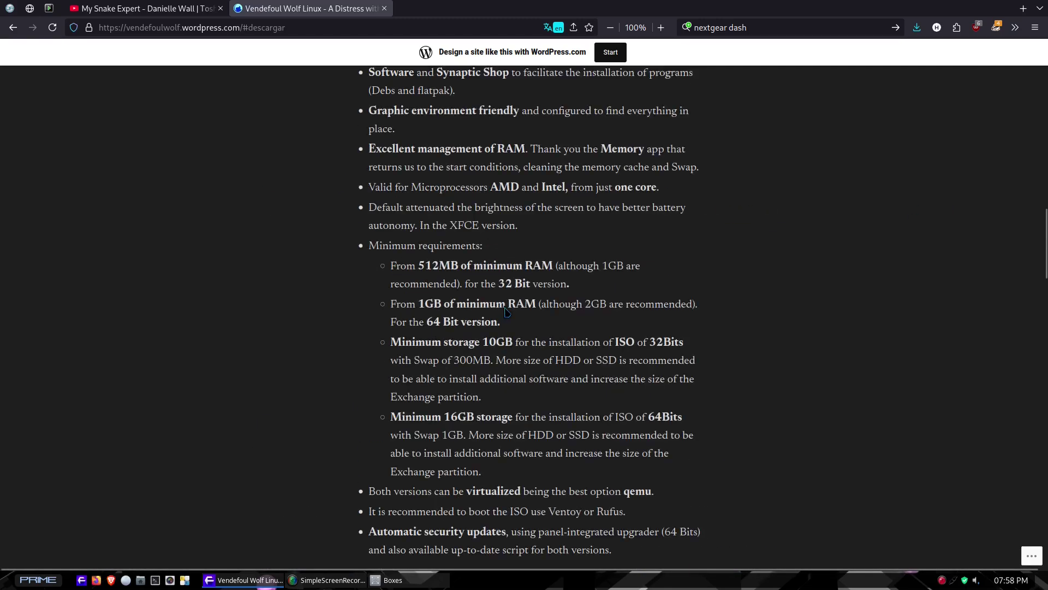
scroll(449, 178, "up", 5)
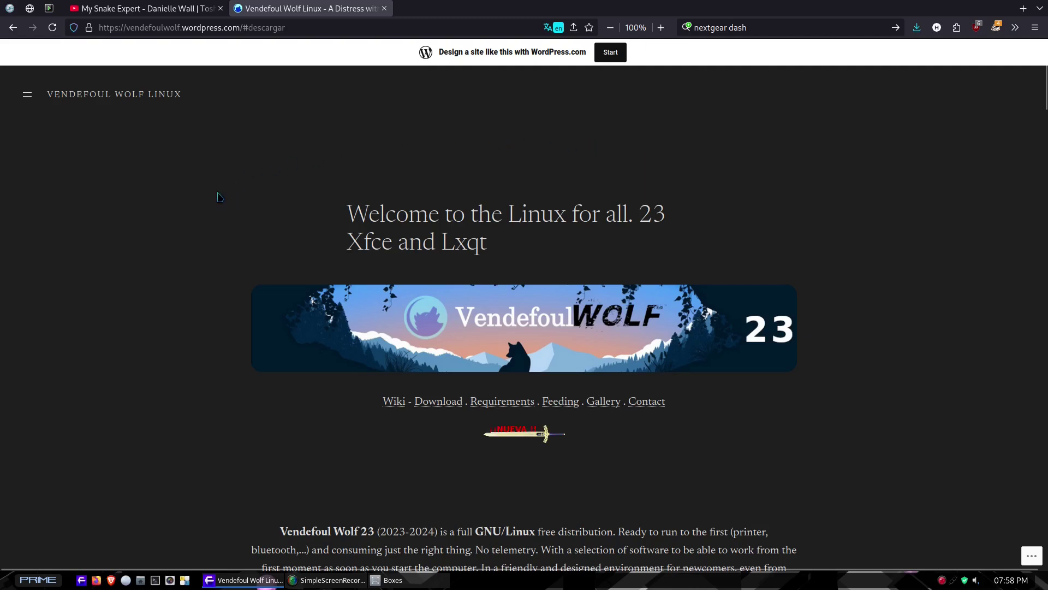
scroll(213, 195, "down", 4)
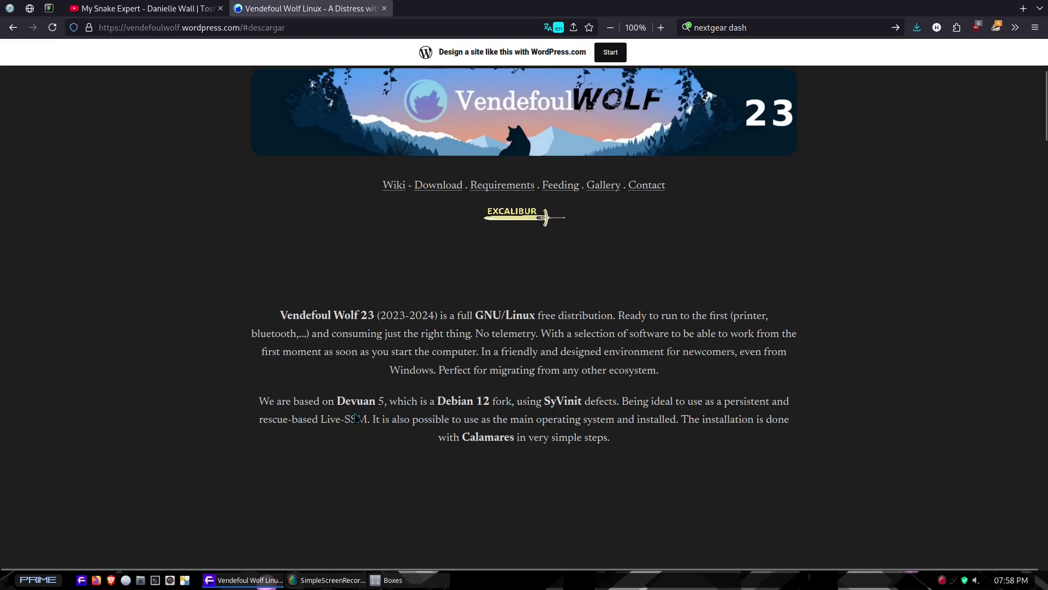
triple_click(270, 401)
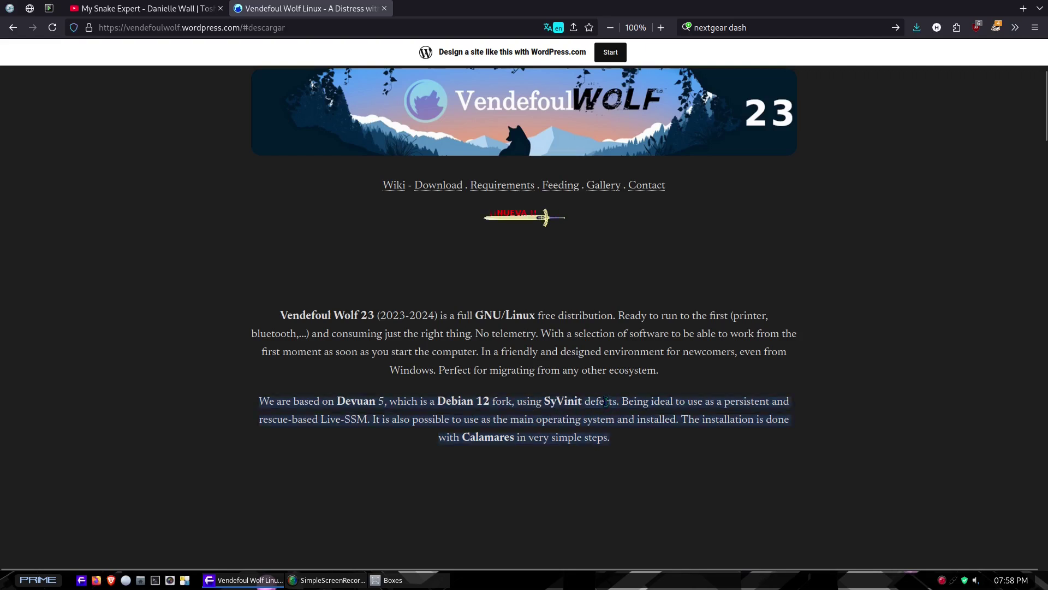
left_click(579, 402)
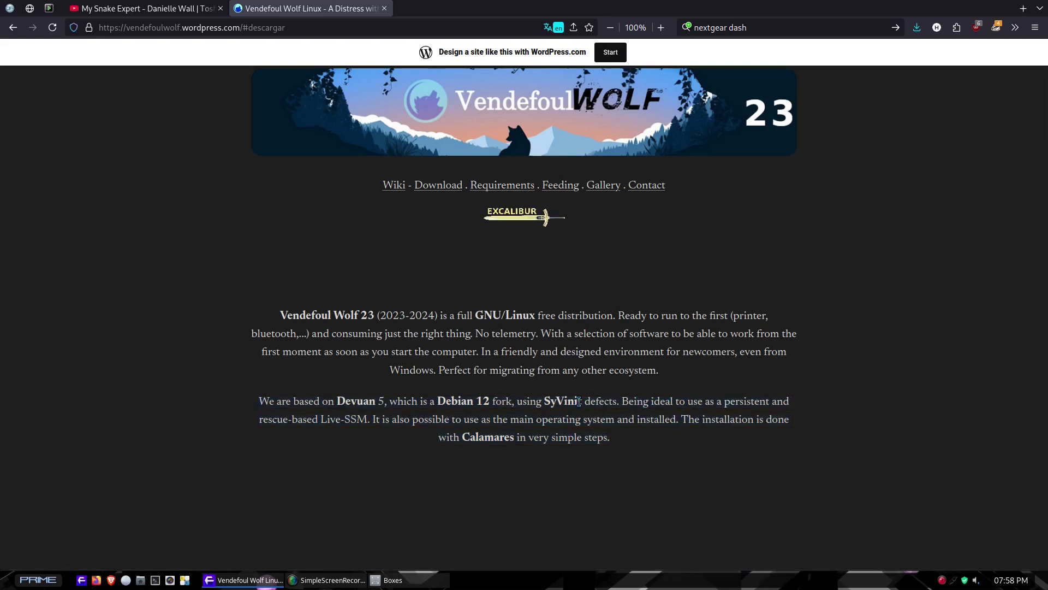
triple_click(579, 402)
double_click(341, 401)
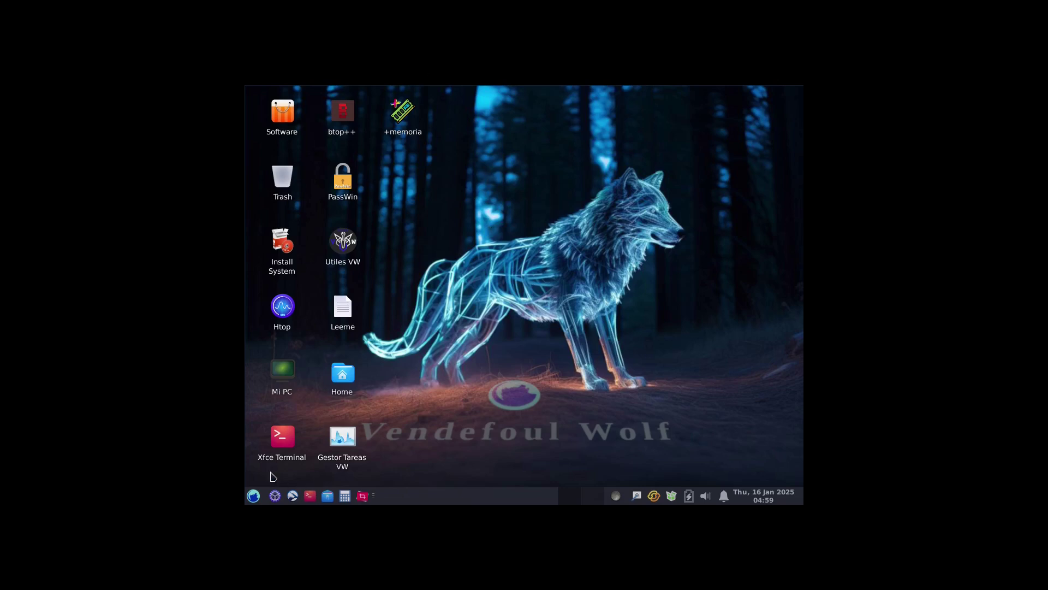
Set the guest display resolution to 1920x1080, keep it, and close Display settings.
left_click(274, 495)
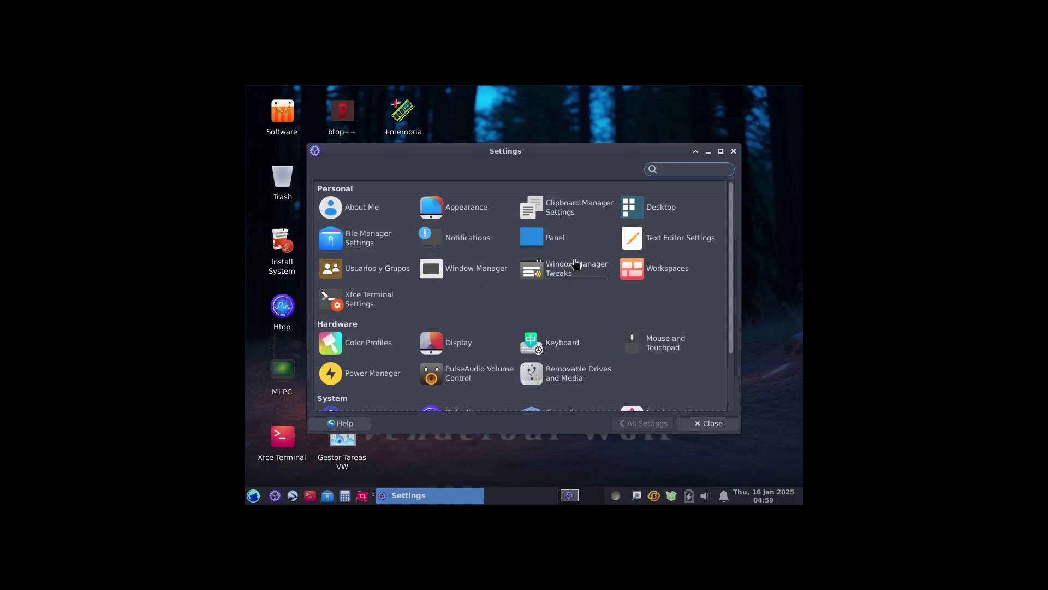
left_click(464, 343)
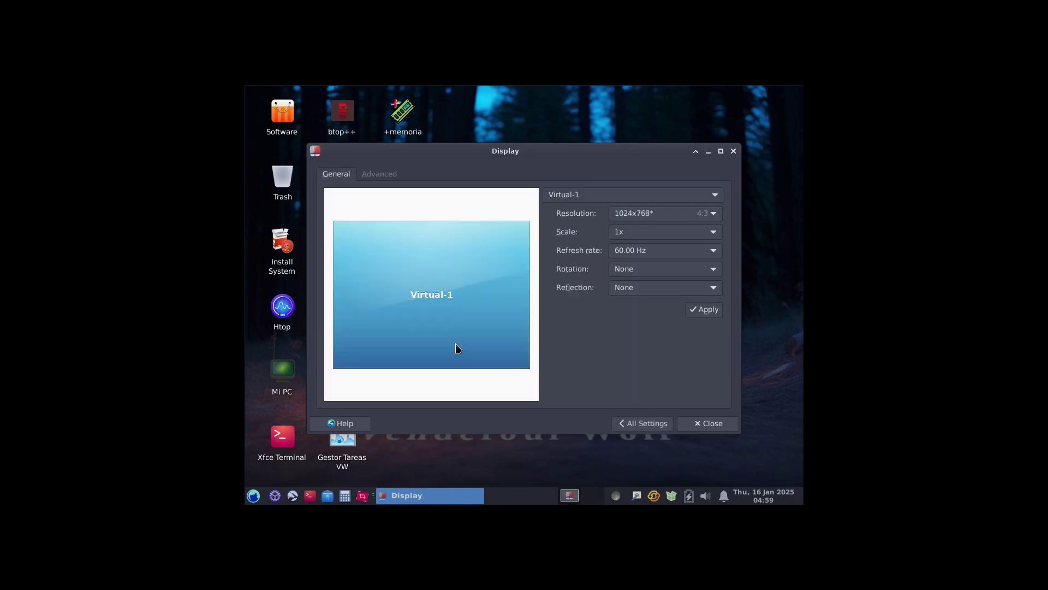
left_click(654, 213)
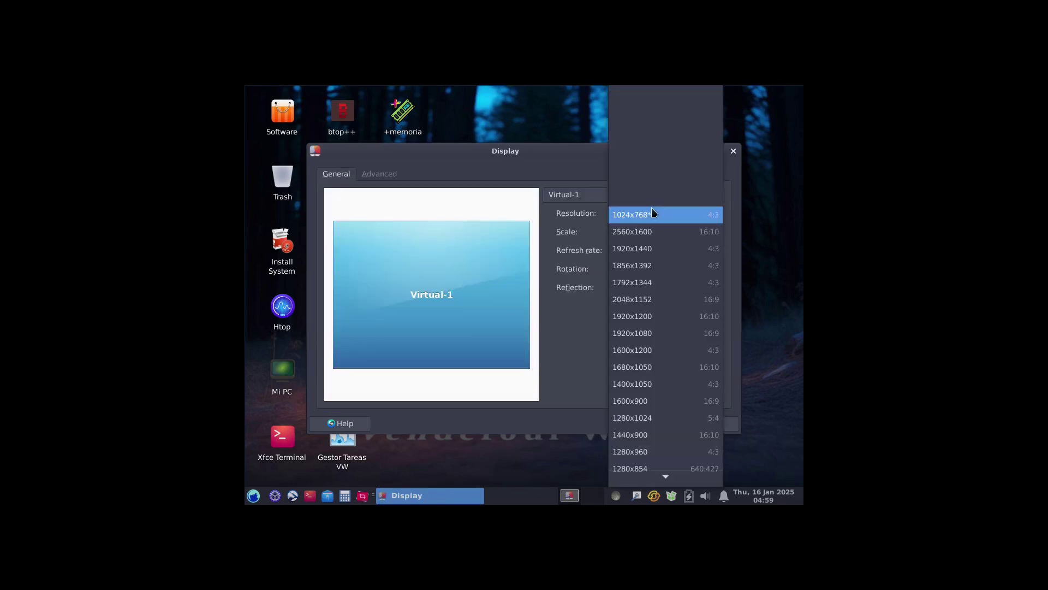
left_click(642, 334)
left_click(703, 315)
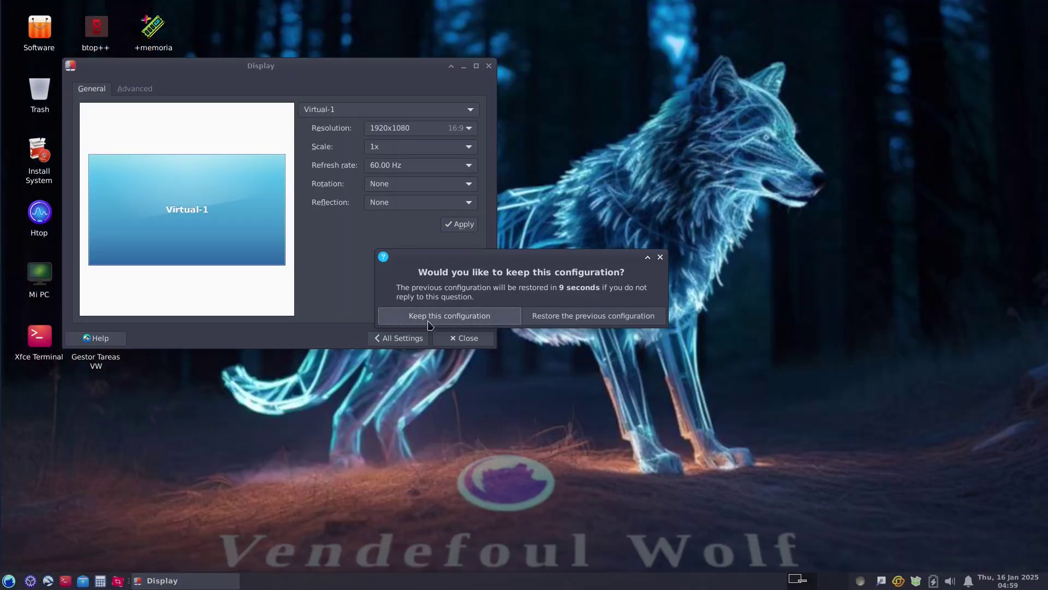
left_click(429, 320)
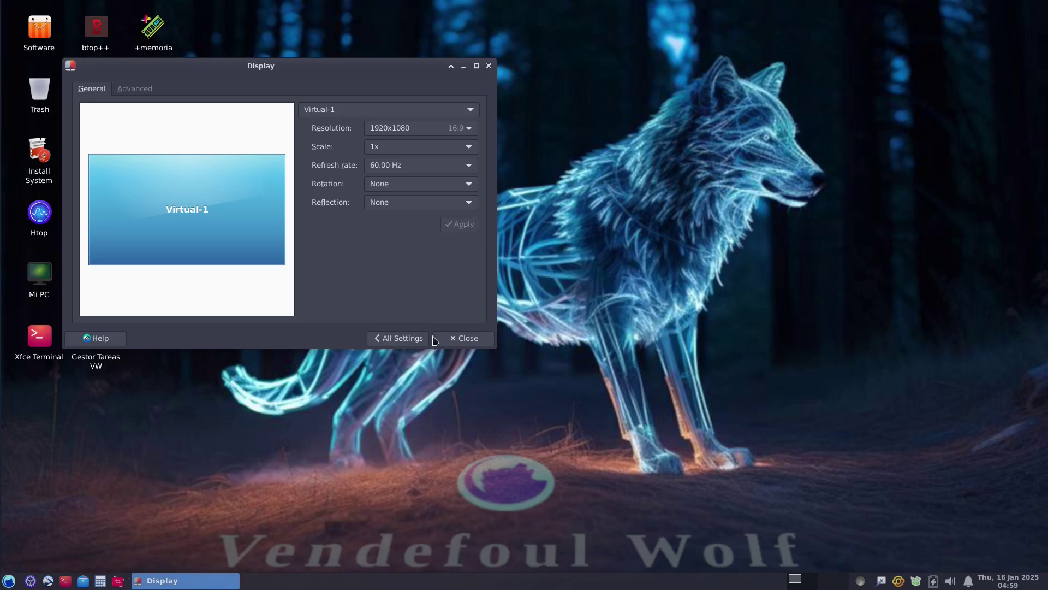
left_click(461, 338)
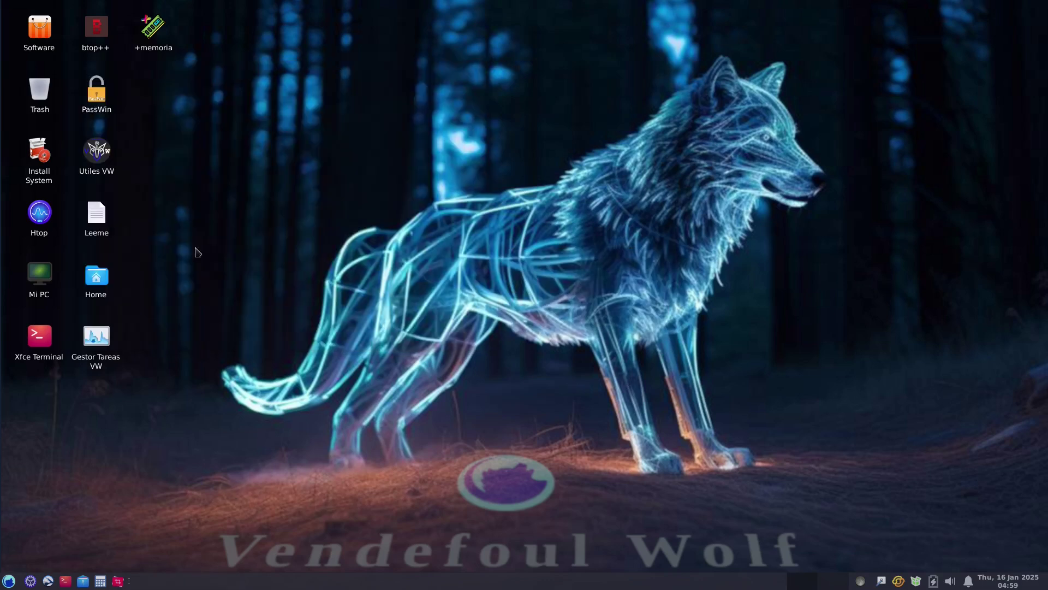
Launch the Install System desktop shortcut, trusting it via Launch Anyway.
left_click(36, 155)
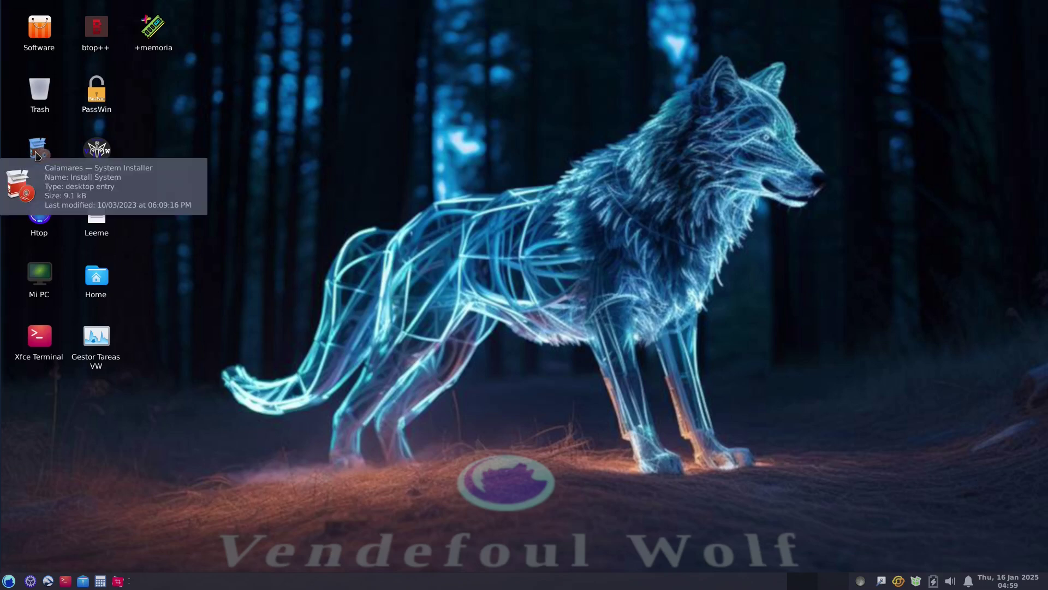
double_click(31, 156)
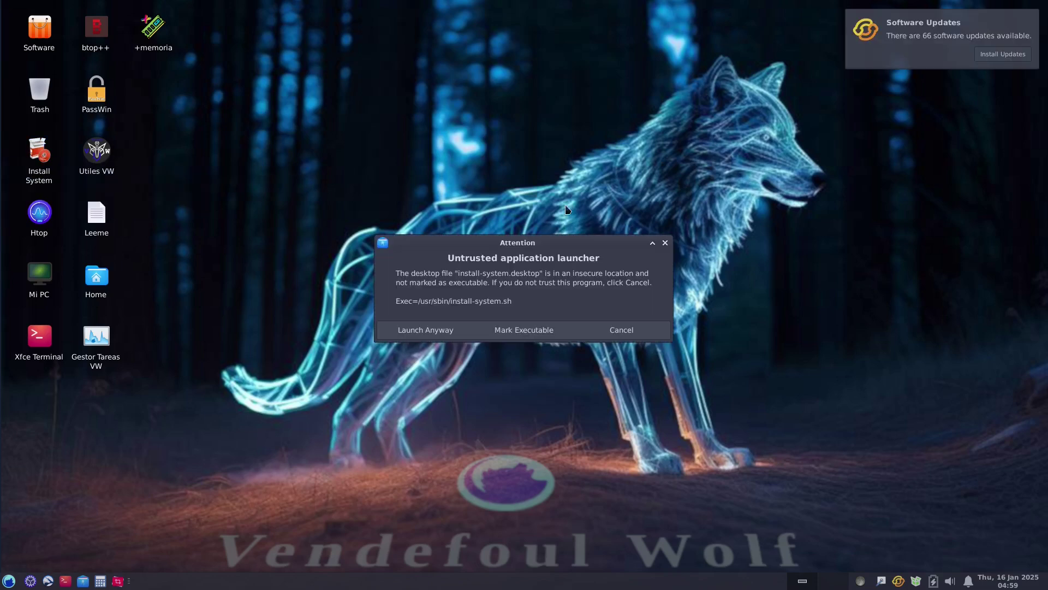
left_click(409, 334)
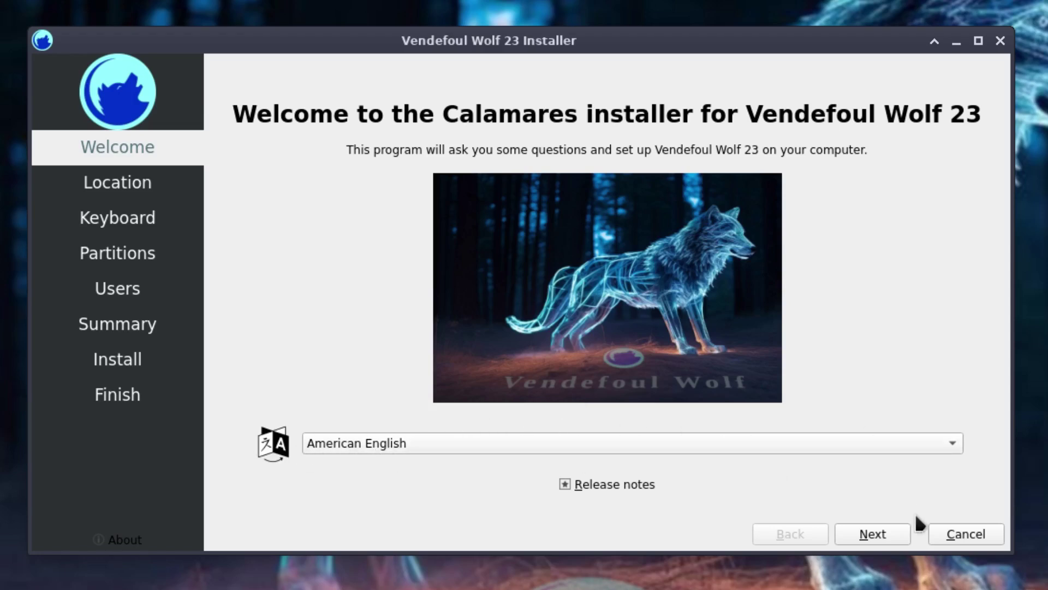
Accept American English, the Los Angeles timezone and the default US keyboard.
left_click(875, 536)
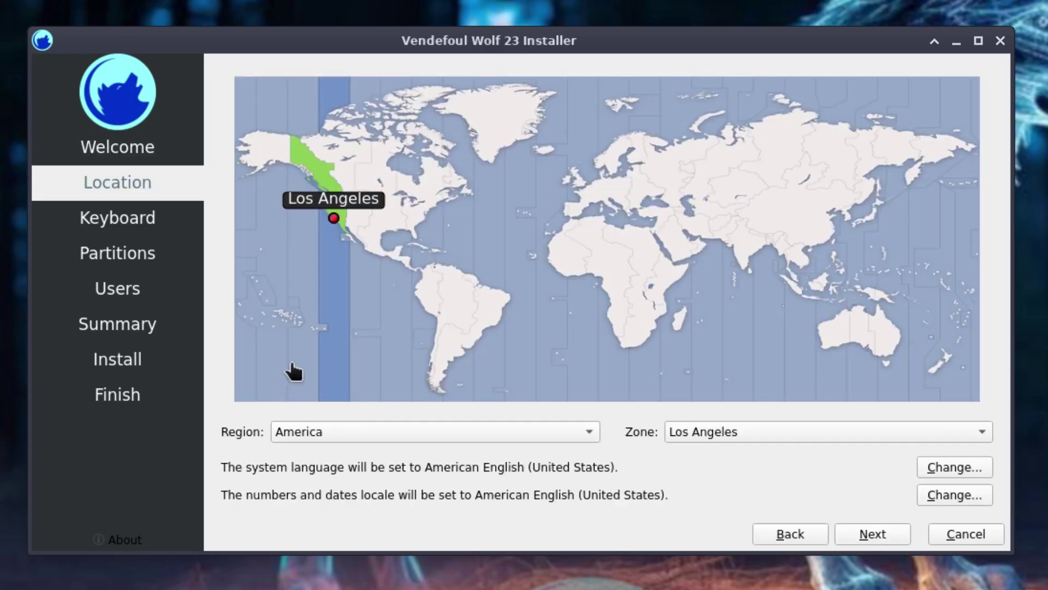
left_click(855, 538)
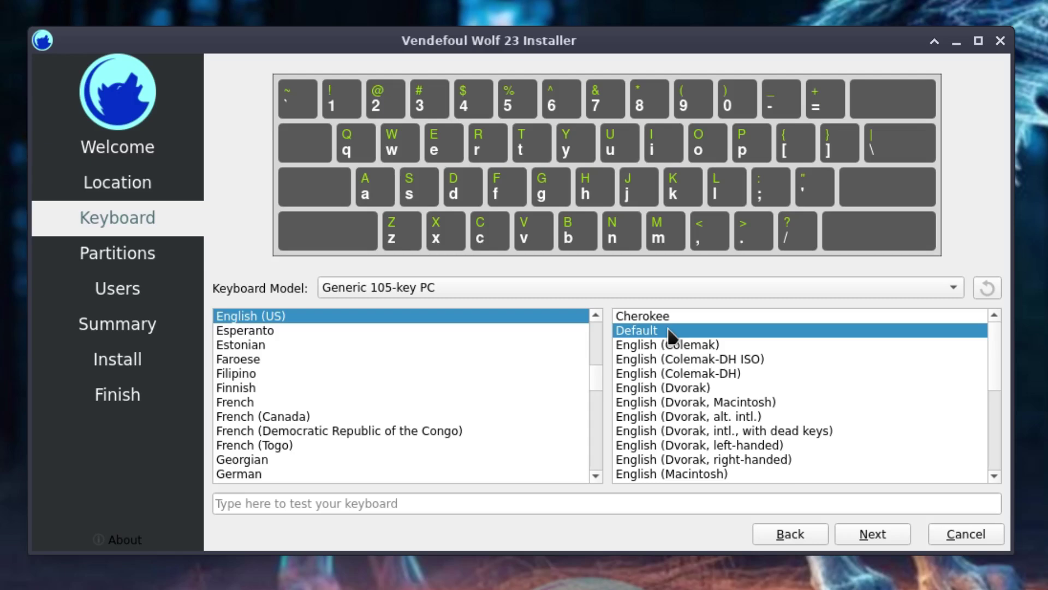
left_click(871, 537)
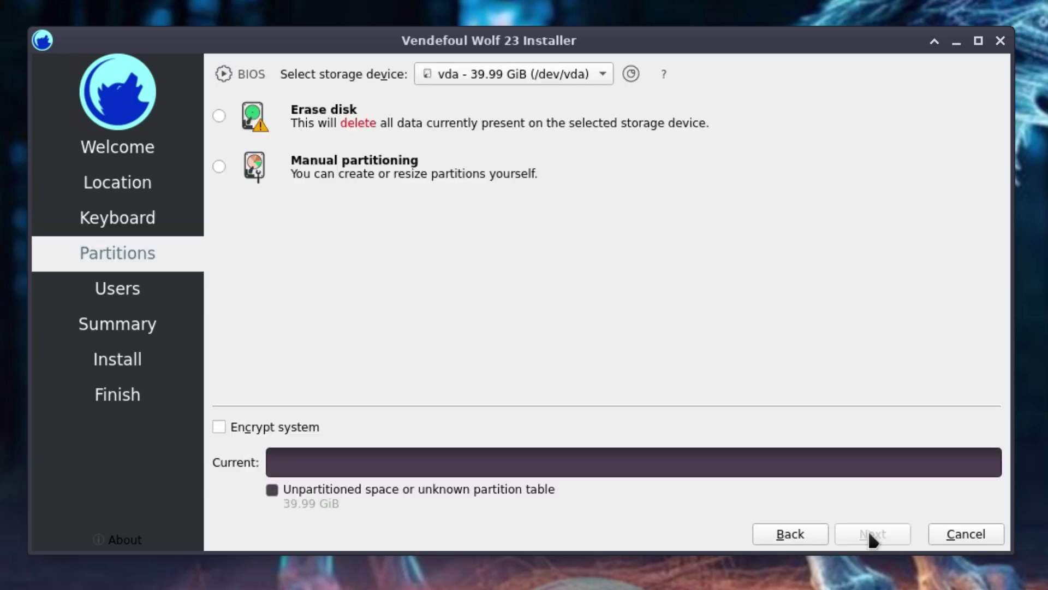
Choose Erase disk for the 39.99 GiB disk with Swap to file.
left_click(219, 116)
left_click(374, 167)
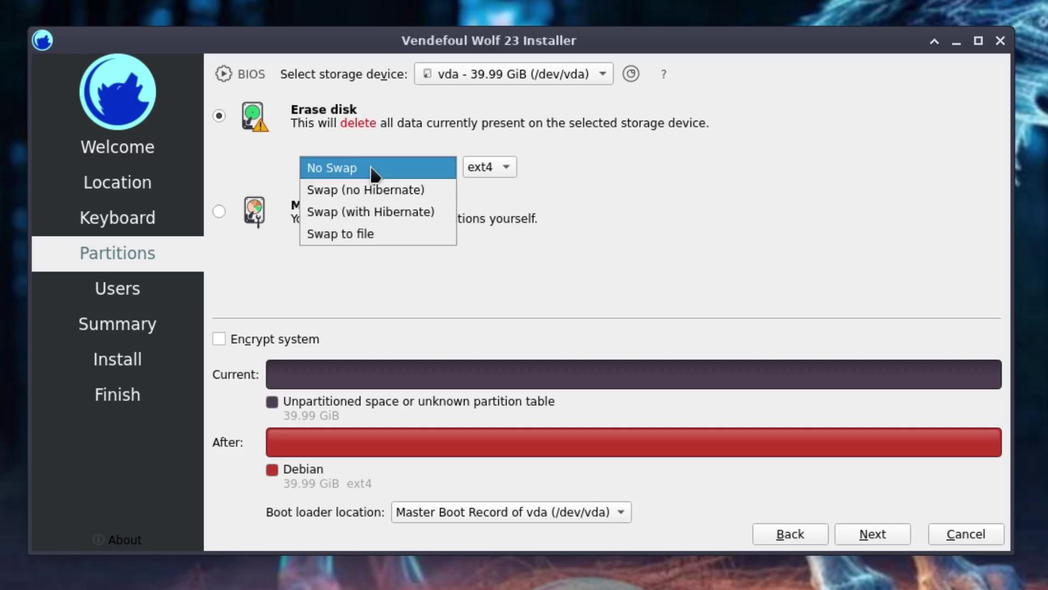
left_click(347, 236)
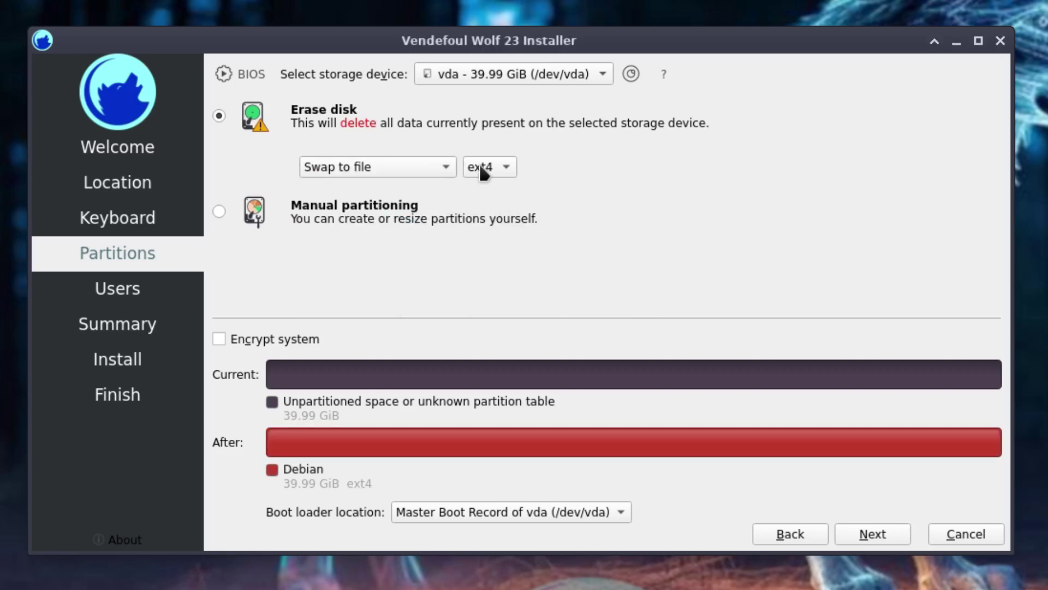
Enter linuxhub as the user's name and type the account password twice.
left_click(871, 536)
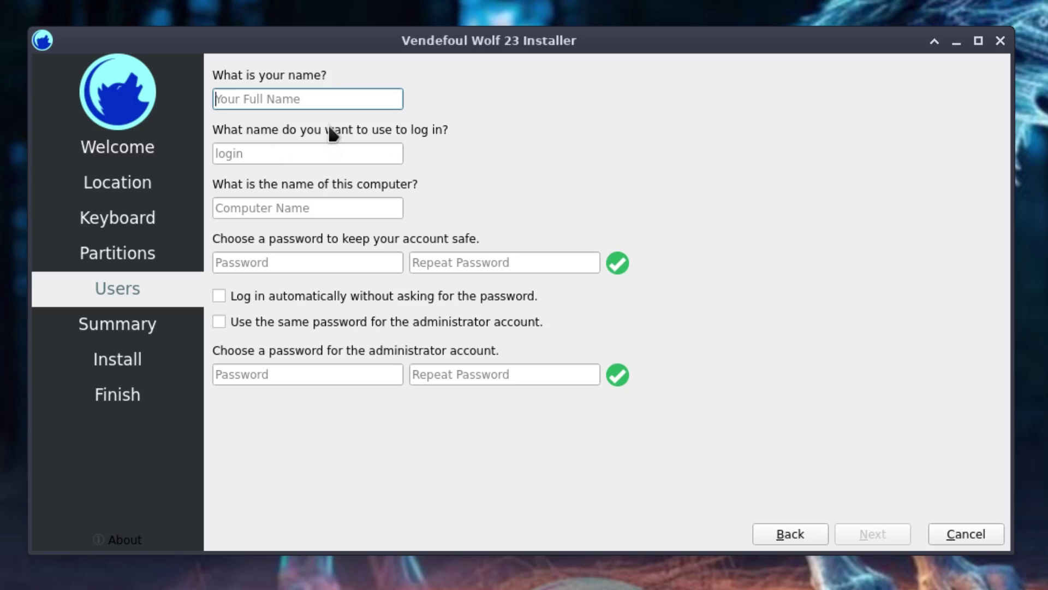
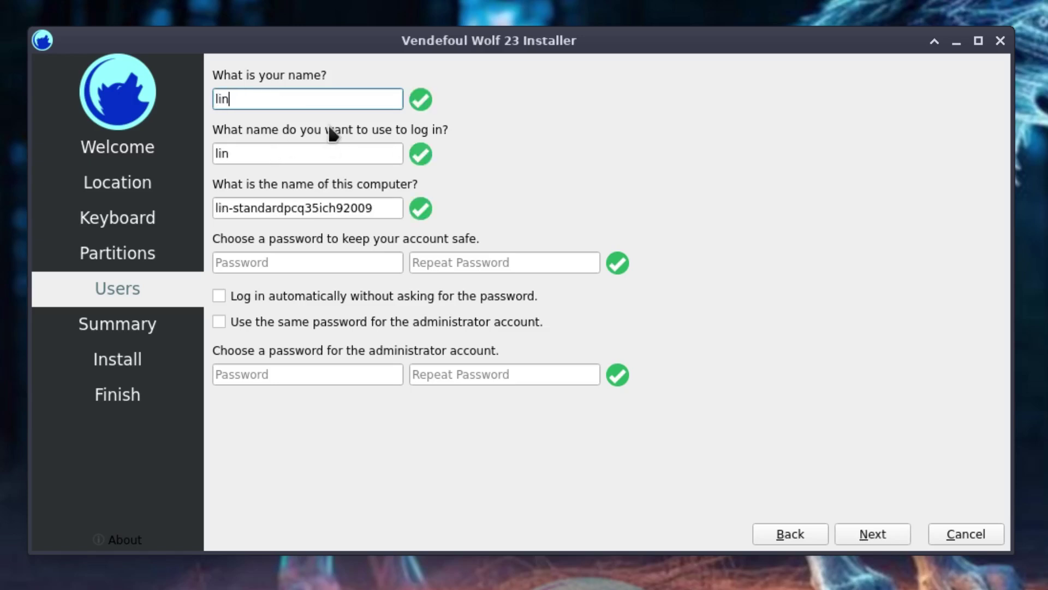
key("Tab")
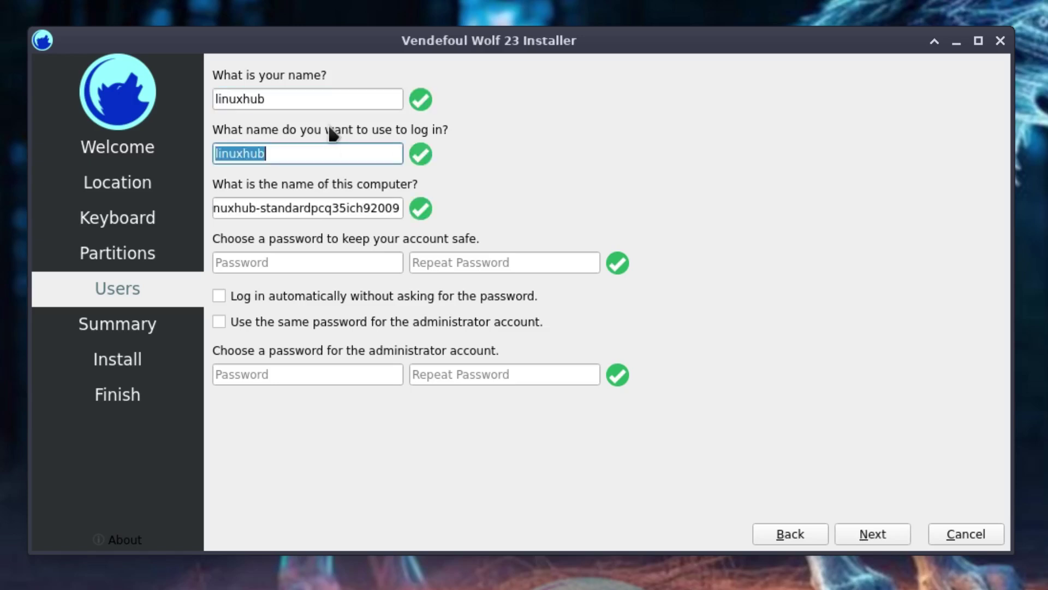
key("Tab")
key("Tab")
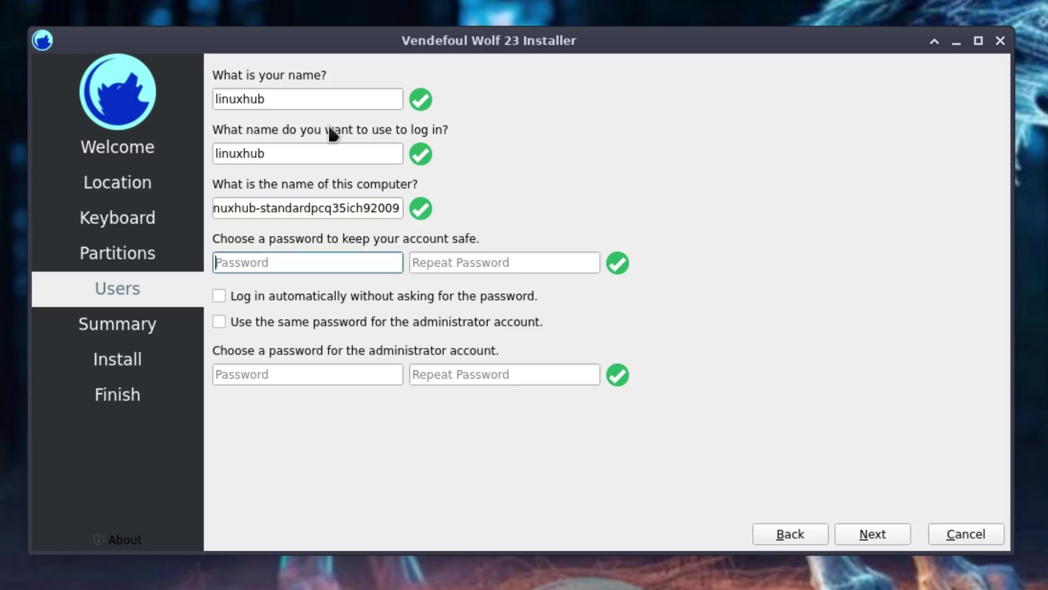
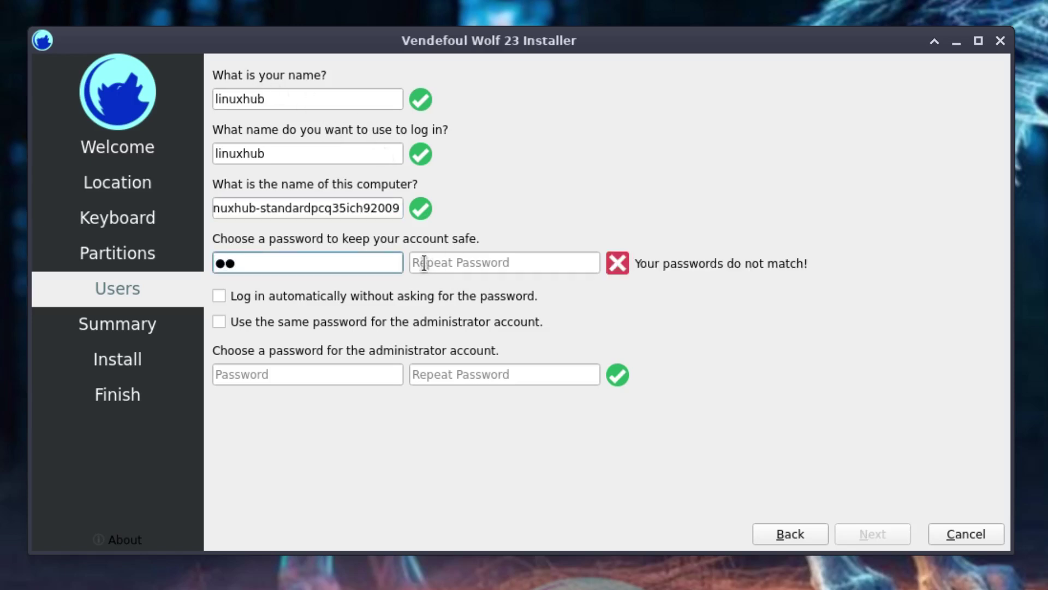
left_click(425, 262)
type("••")
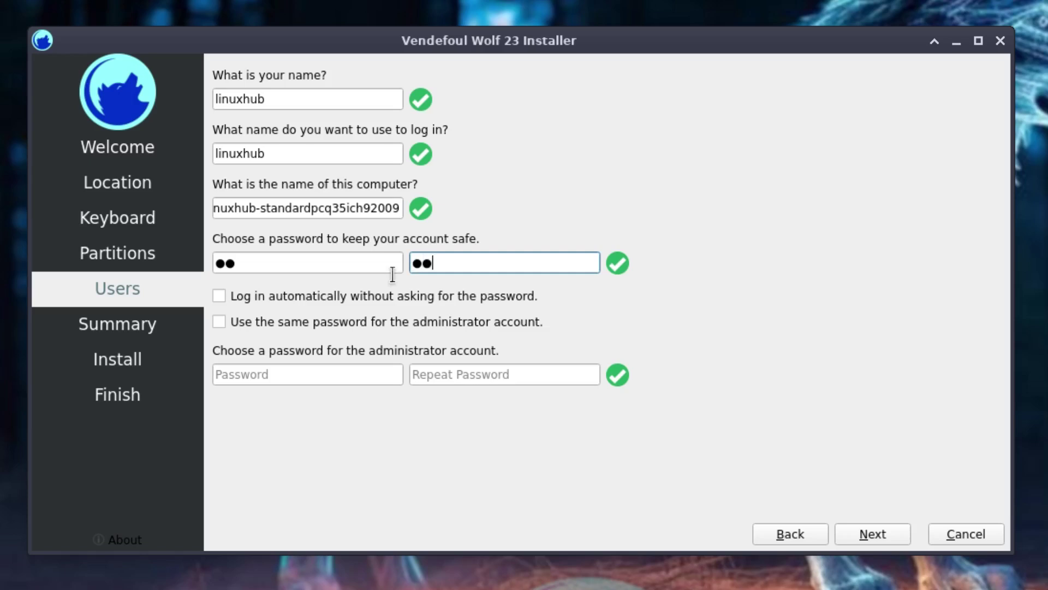
Enable automatic login and reuse the user password for the administrator account.
left_click(218, 295)
left_click(219, 322)
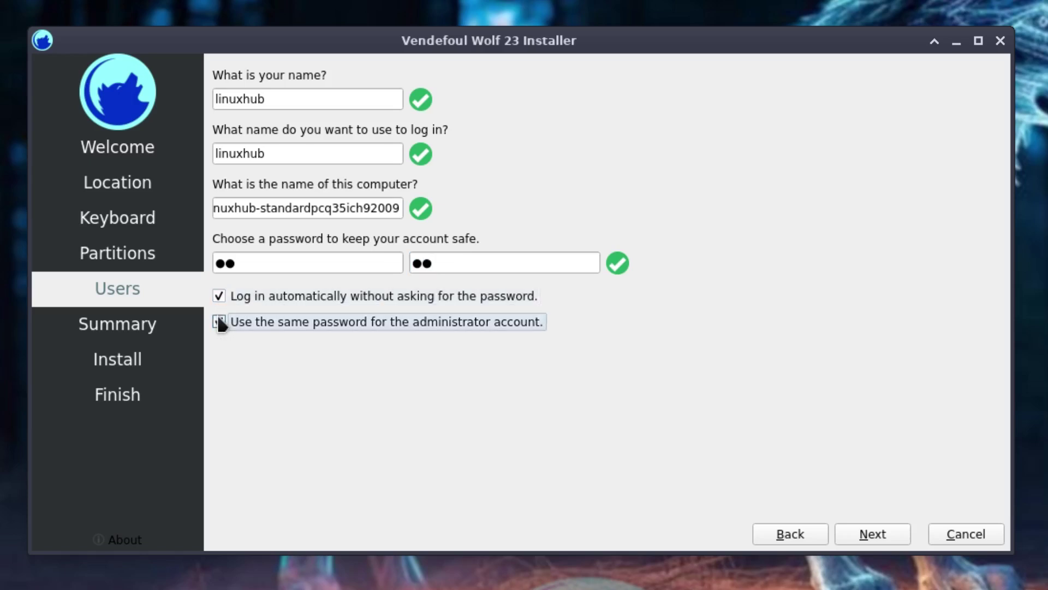
left_click(868, 535)
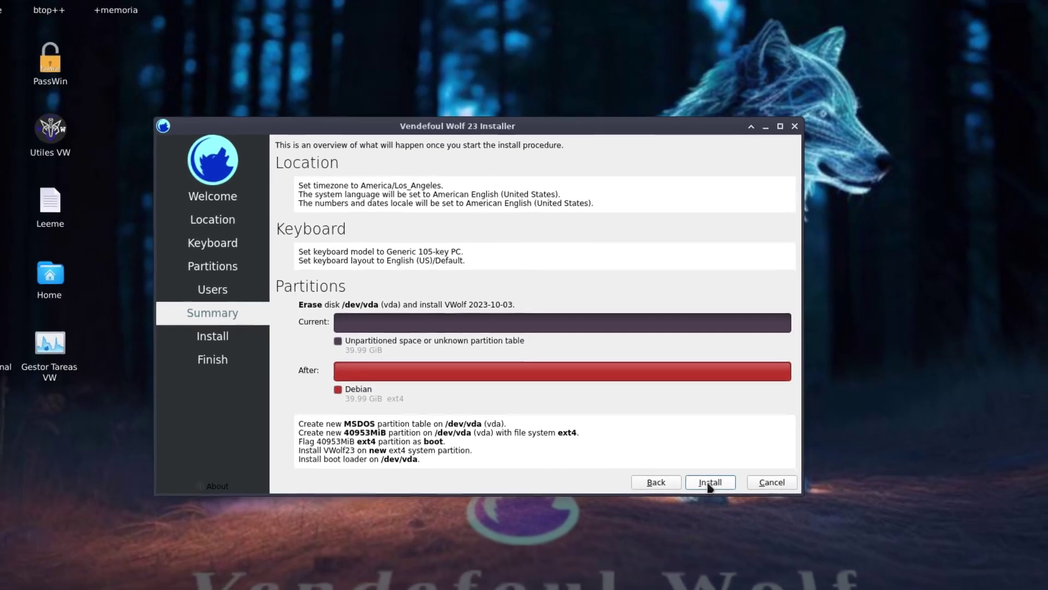
Start installing VWolf 2023-10-03 onto the erased /dev/vda disk.
left_click(839, 562)
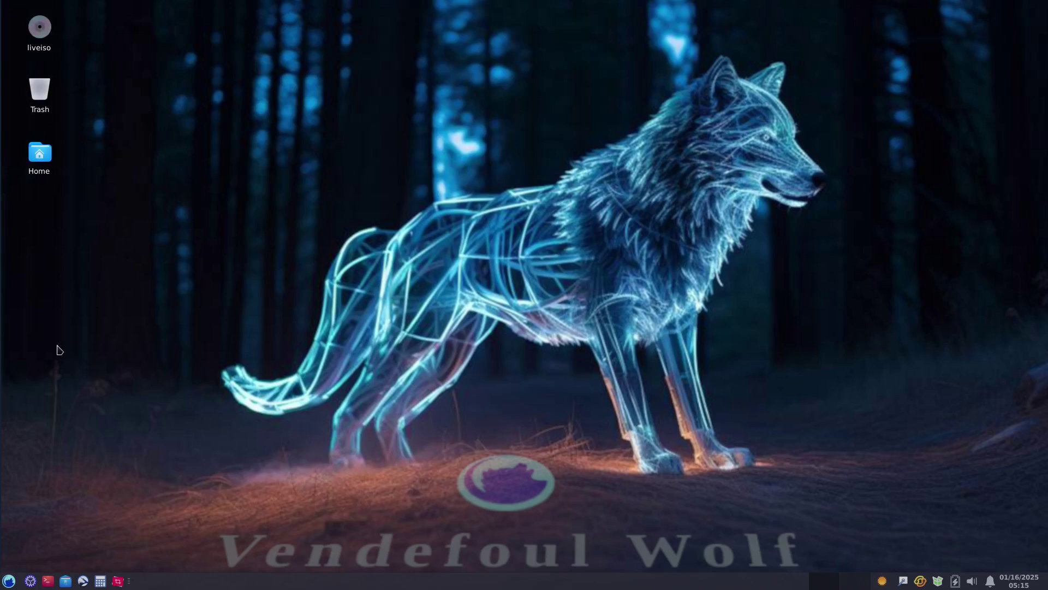
left_click(9, 581)
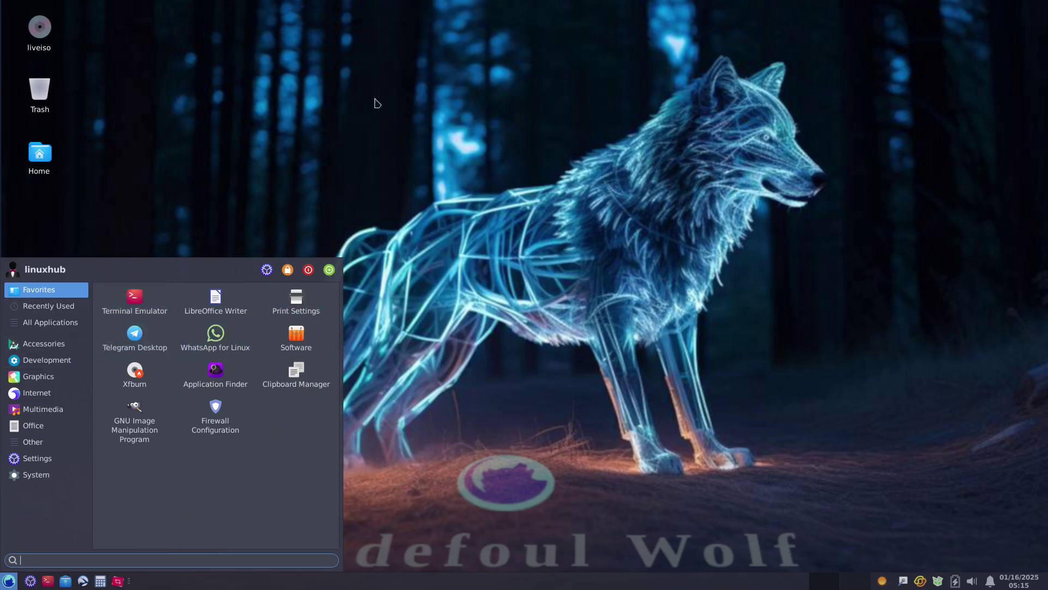
left_click(620, 175)
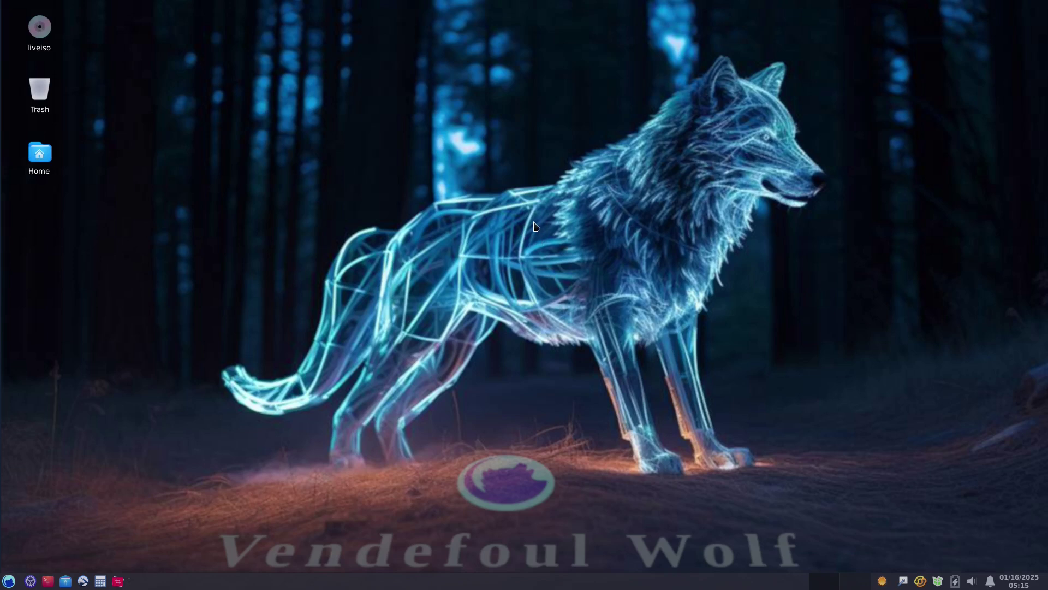
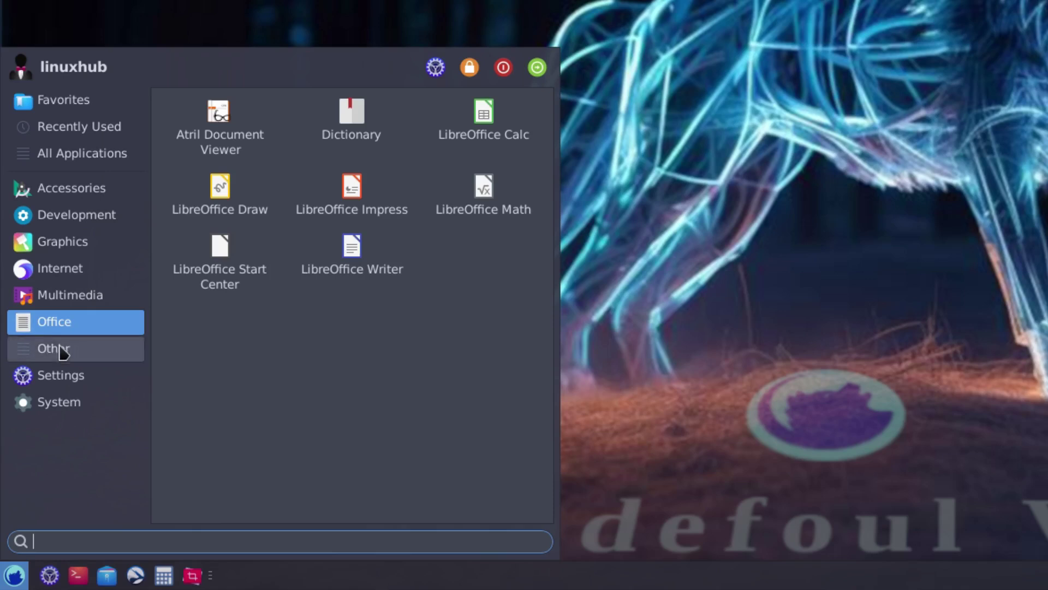
Browse the Whisker Menu's Other, Settings and System categories, then dismiss the menu.
left_click(51, 349)
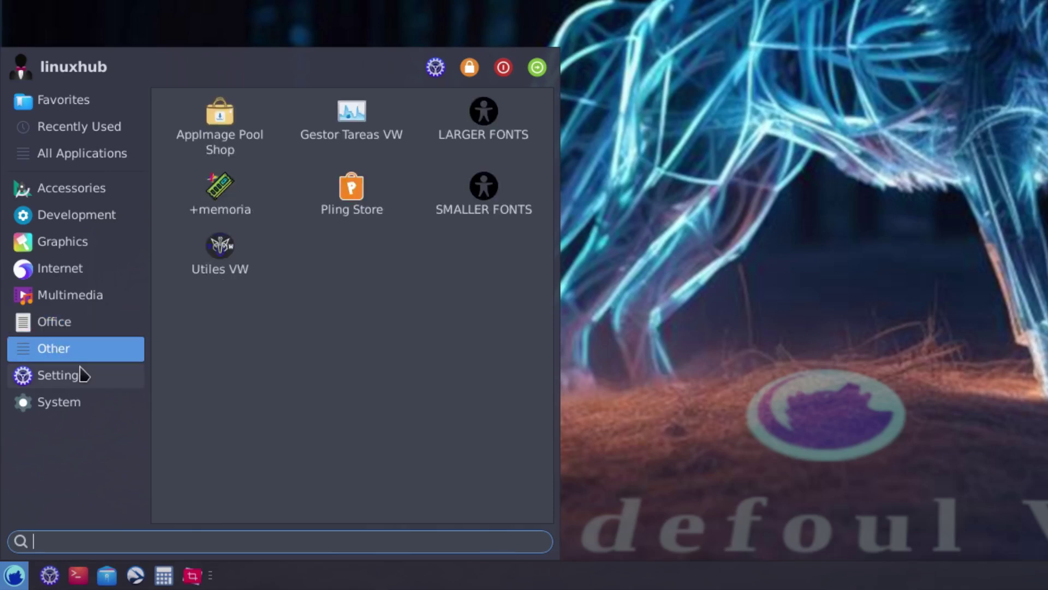
left_click(45, 379)
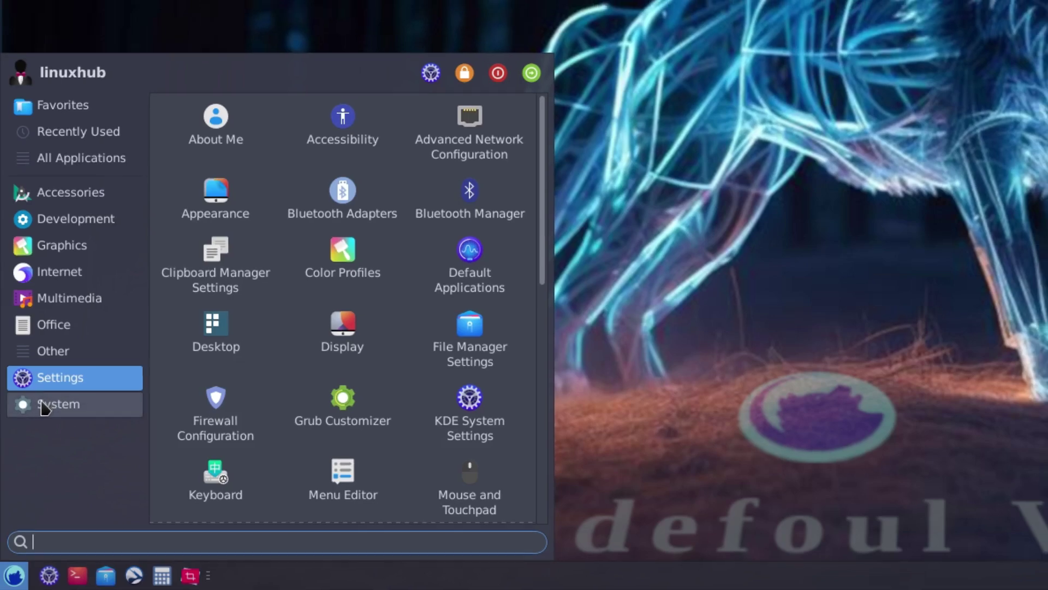
left_click(44, 407)
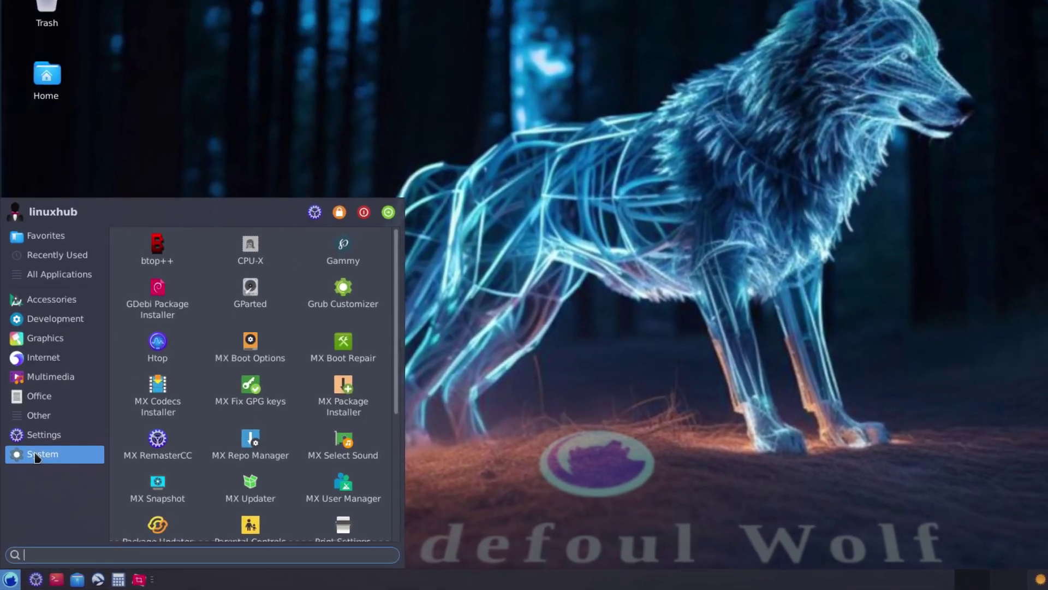
left_click(717, 168)
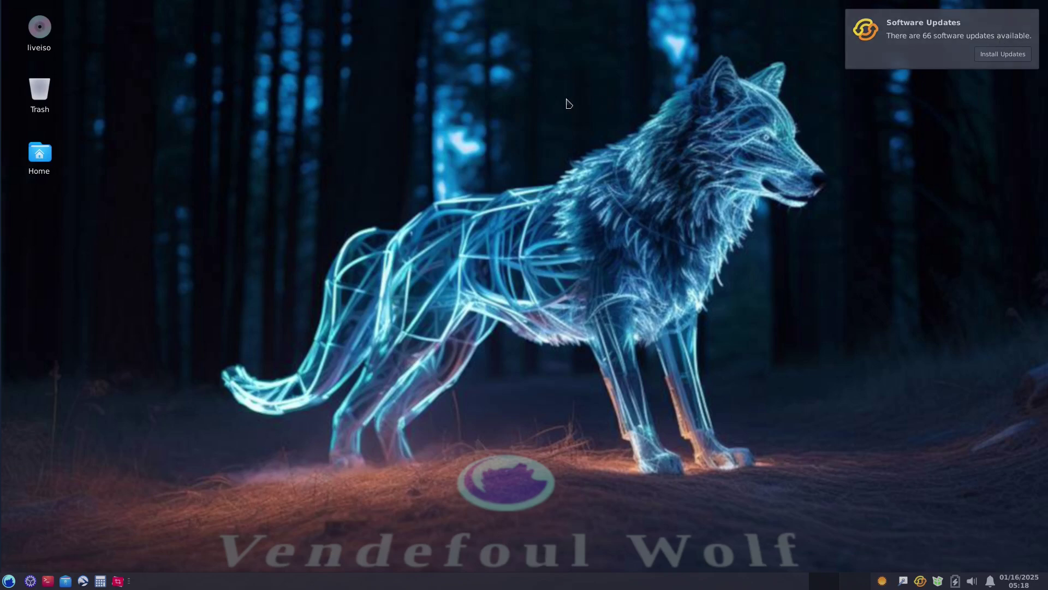
left_click(928, 21)
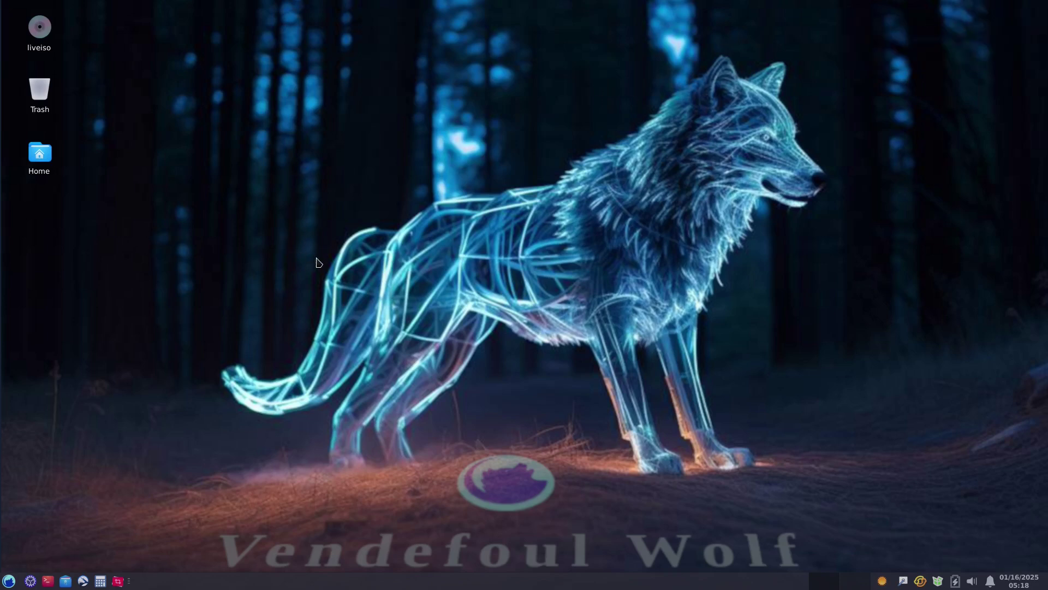
left_click_drag(71, 179, 26, 11)
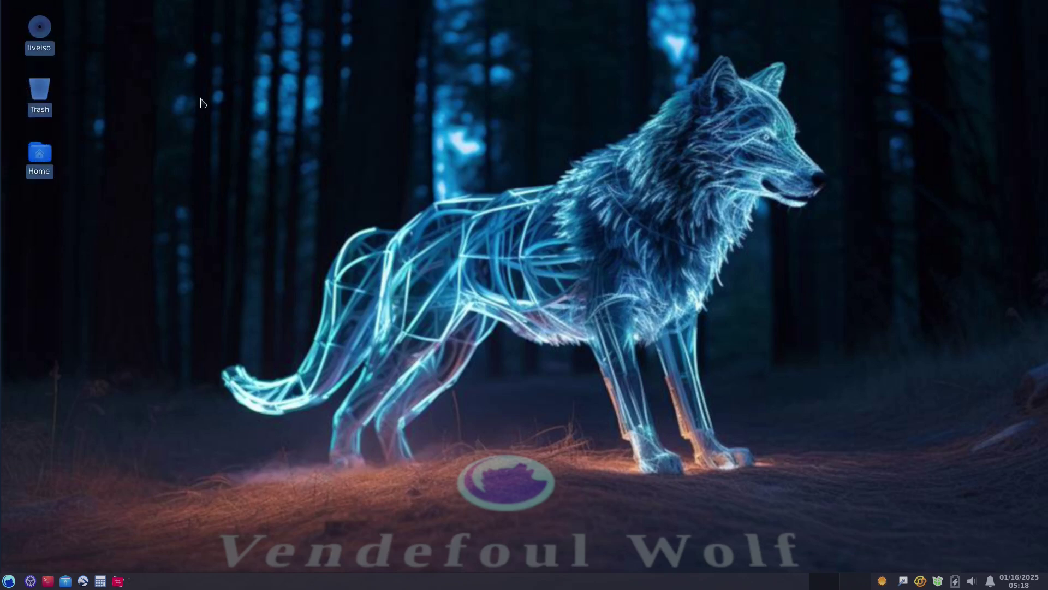
left_click(241, 113)
left_click(31, 37)
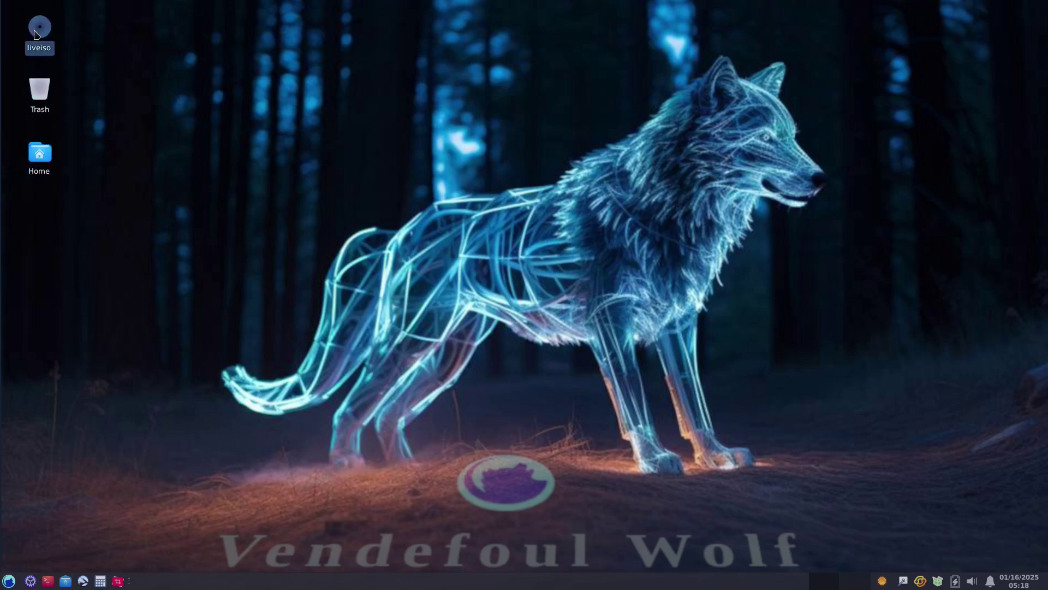
left_click(40, 101)
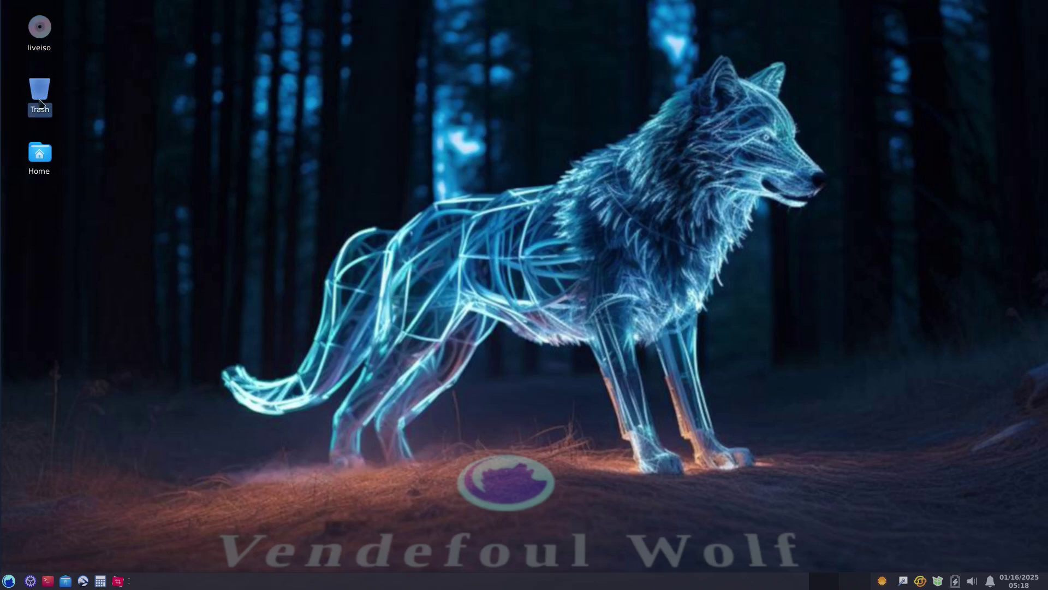
left_click(39, 159)
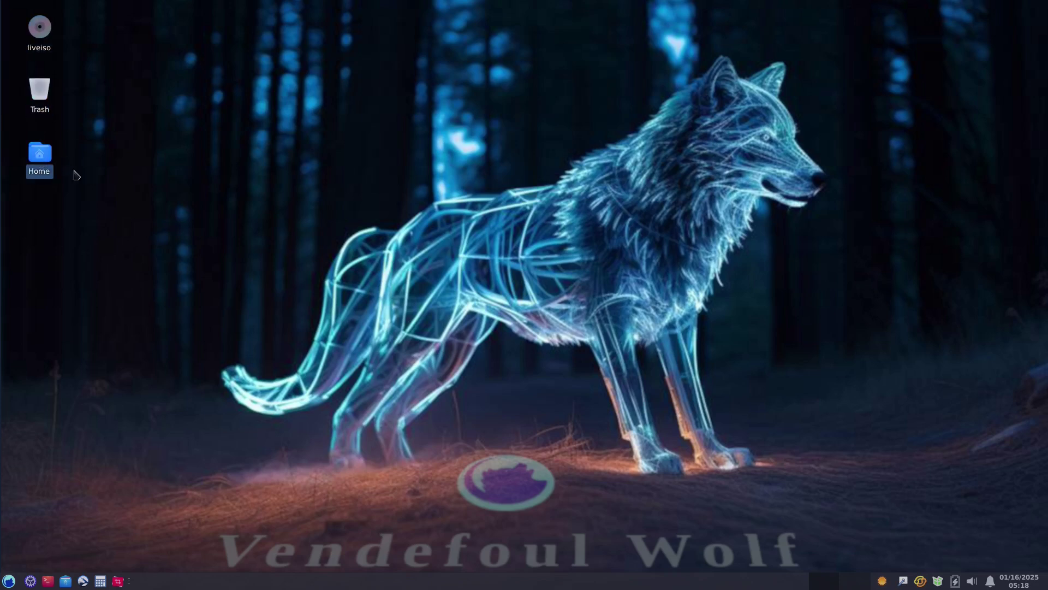
left_click(632, 320)
left_click(116, 582)
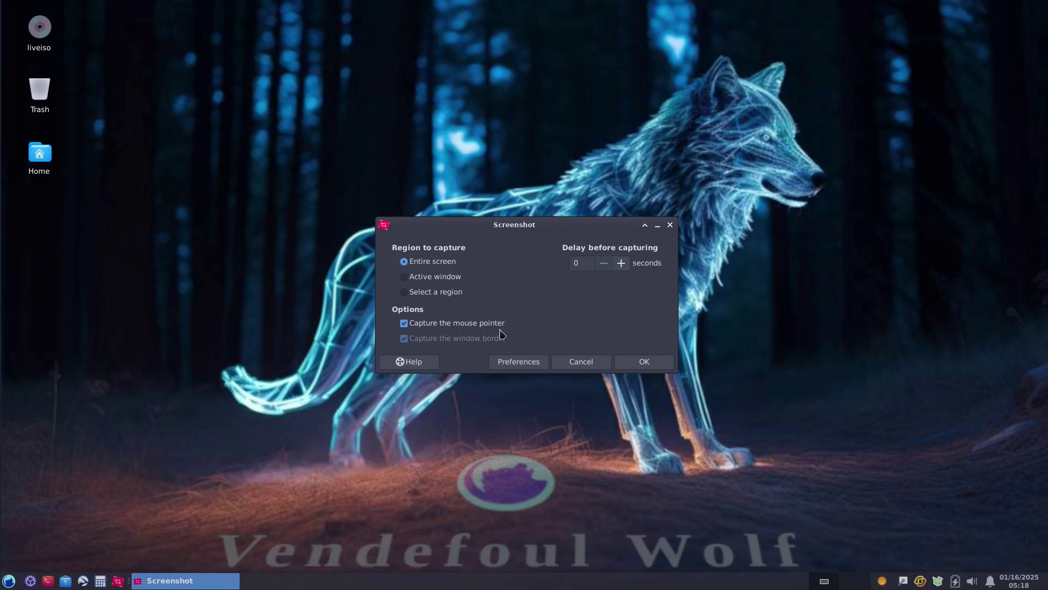
left_click(405, 277)
left_click(406, 292)
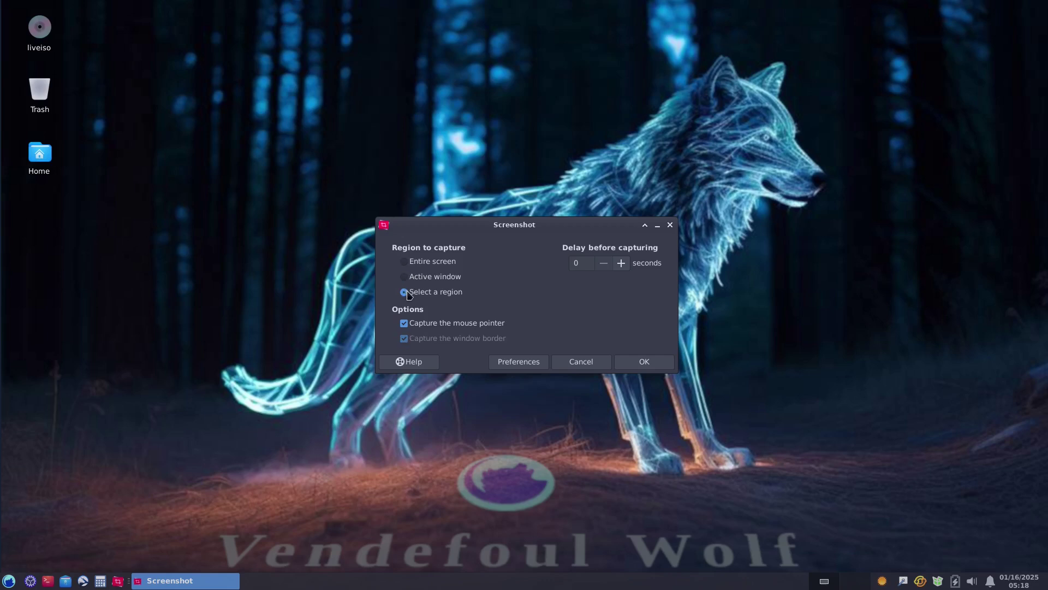
left_click(624, 266)
left_click(624, 266)
left_click(624, 265)
left_click(624, 265)
left_click(624, 265)
left_click(624, 265)
left_click(624, 265)
left_click(603, 265)
left_click(603, 265)
left_click(603, 266)
left_click(603, 265)
left_click(604, 265)
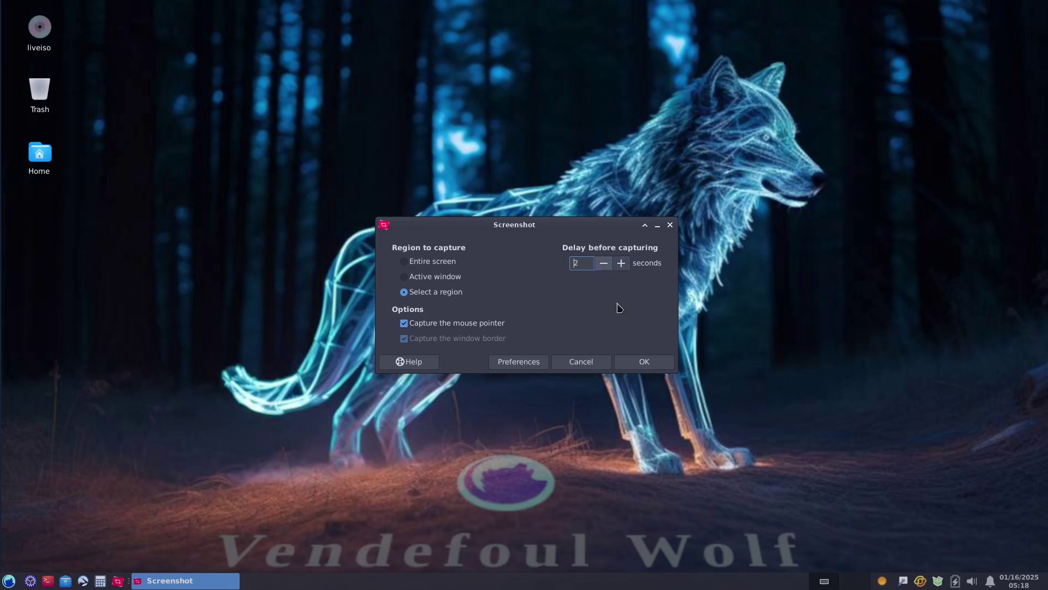
left_click(642, 365)
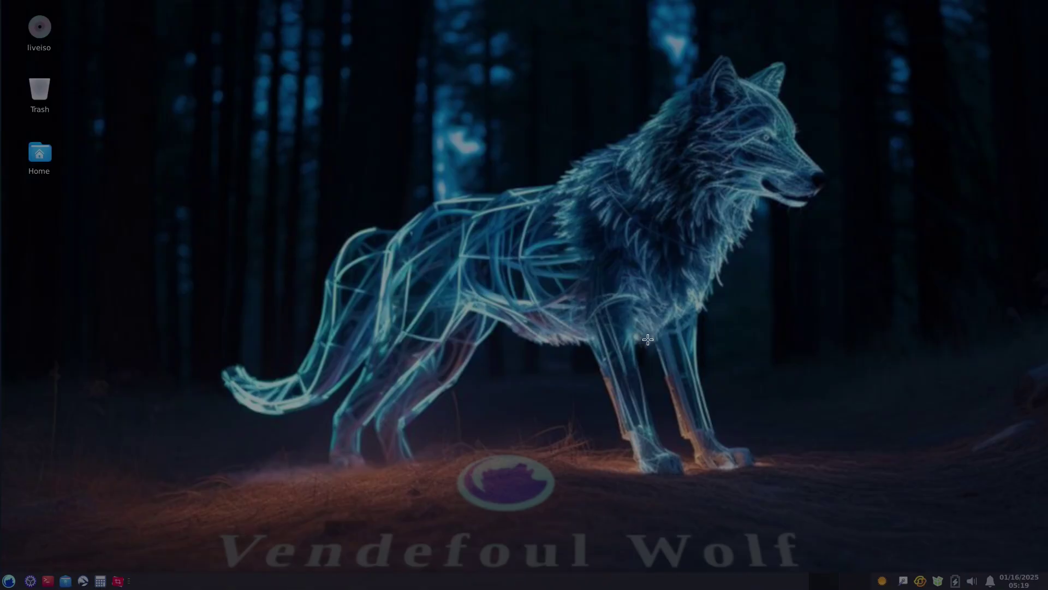
left_click_drag(621, 48, 853, 257)
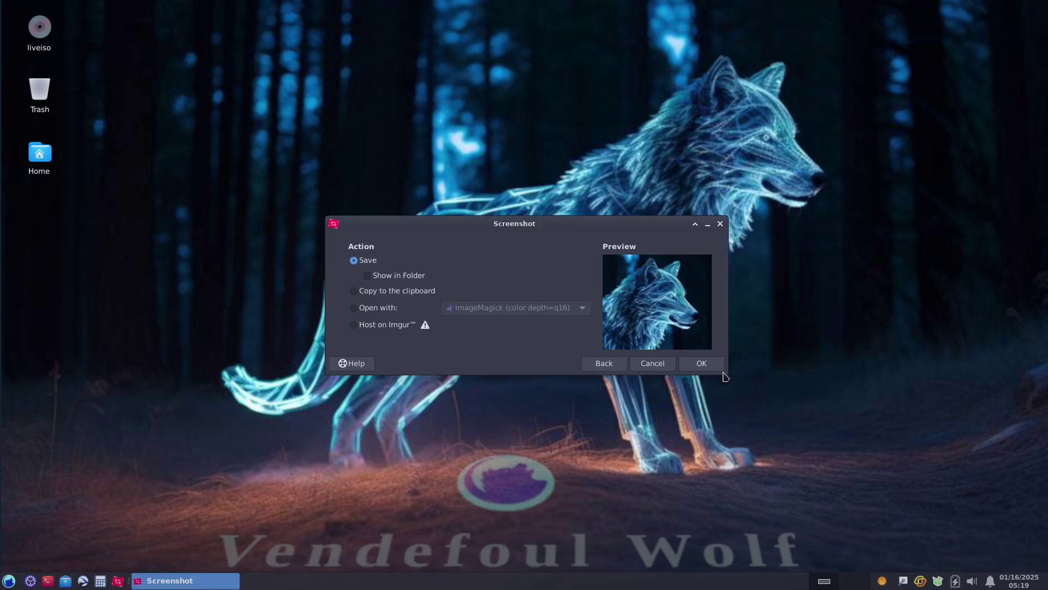
left_click(647, 366)
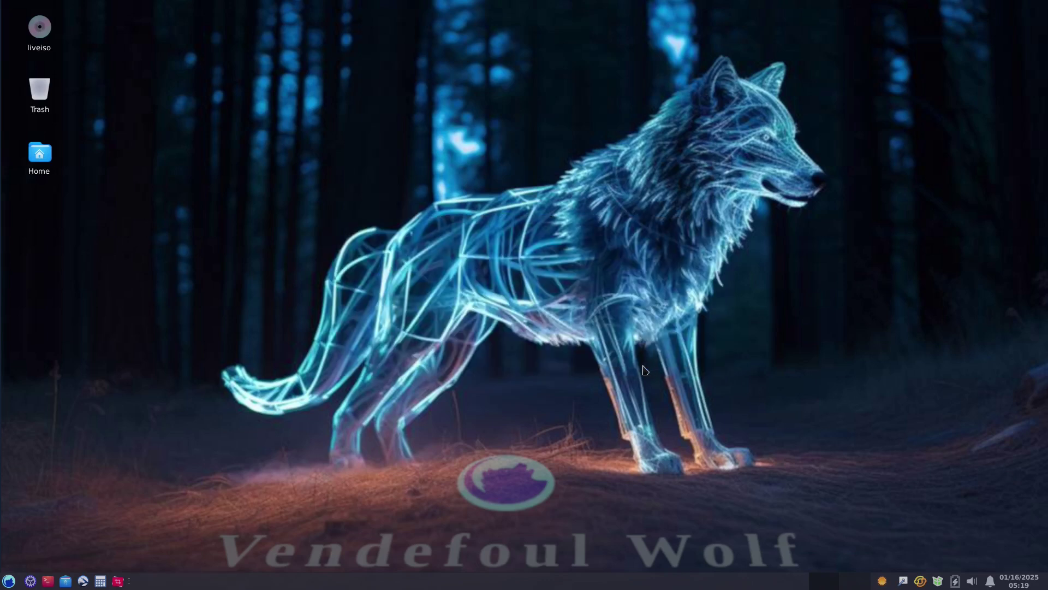
left_click(100, 581)
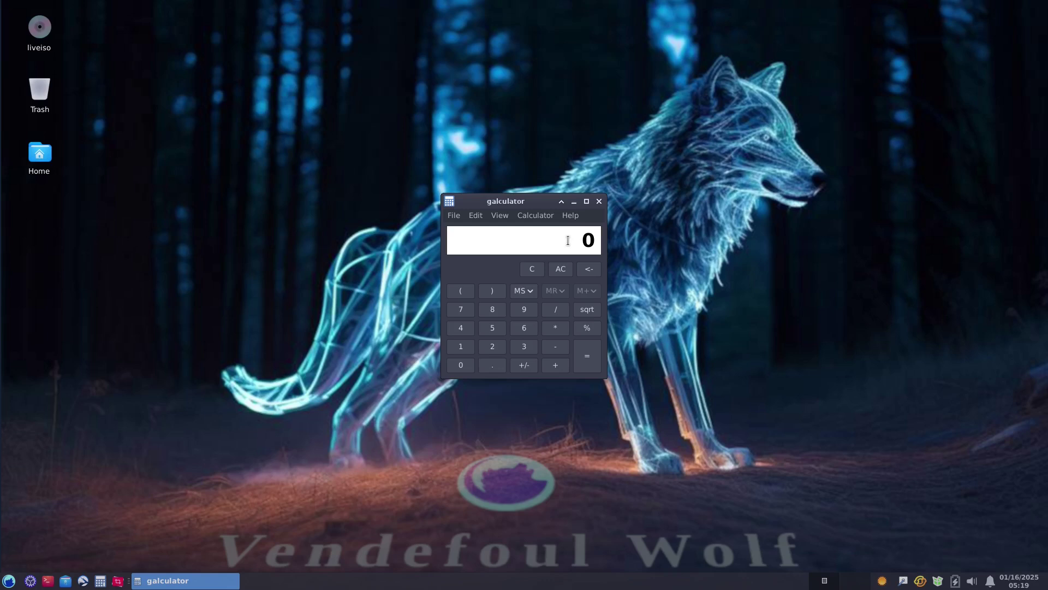
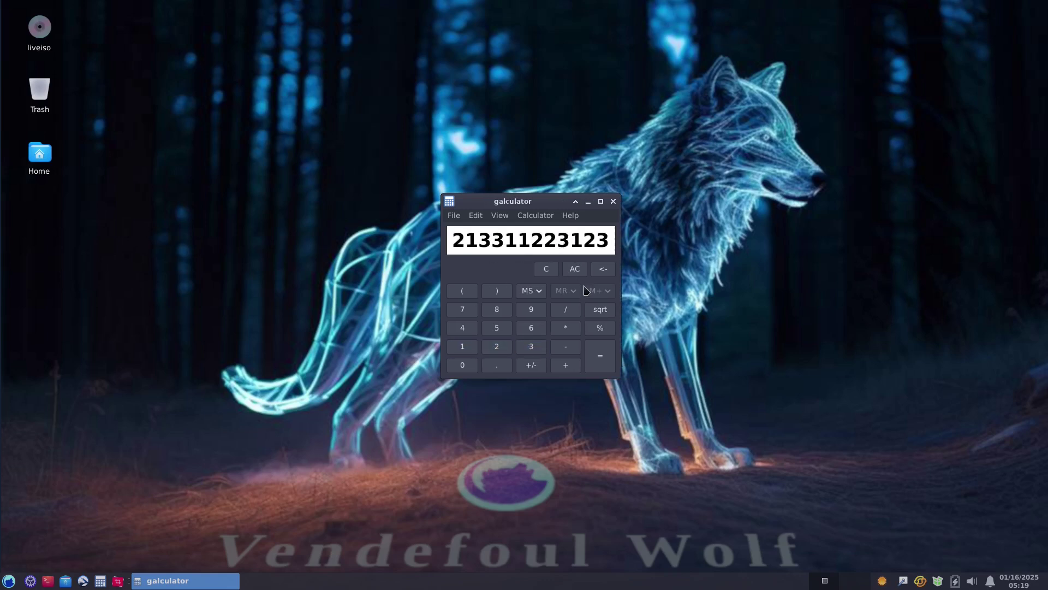
left_click(563, 330)
left_click(531, 329)
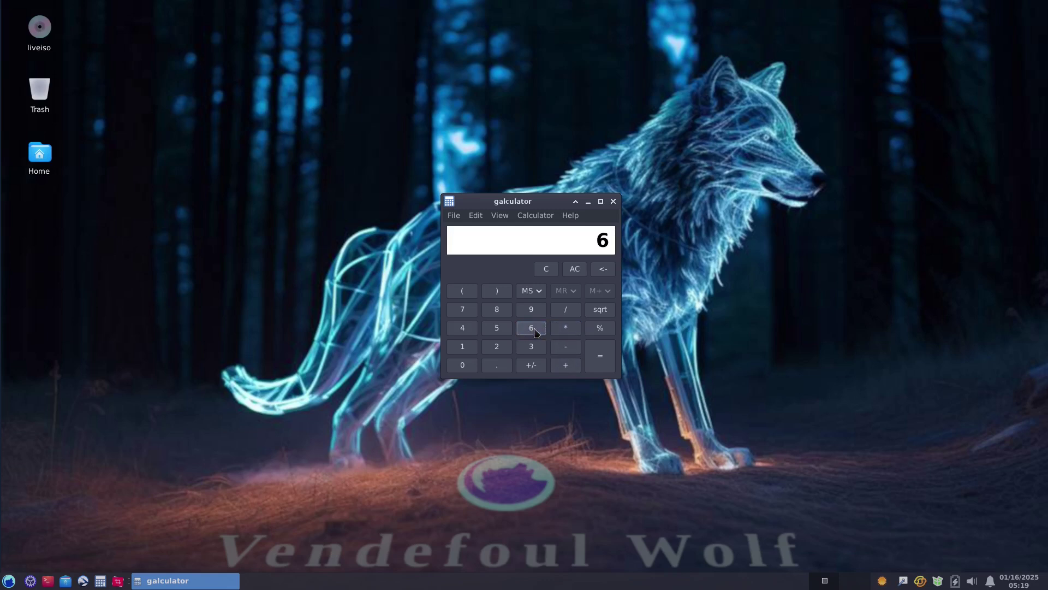
left_click(606, 364)
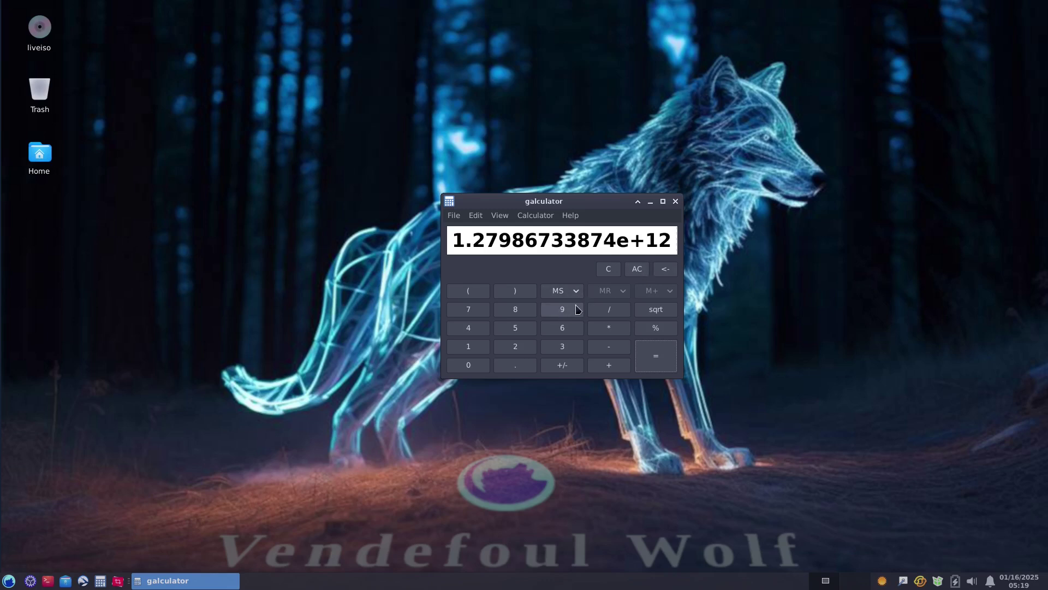
left_click(604, 272)
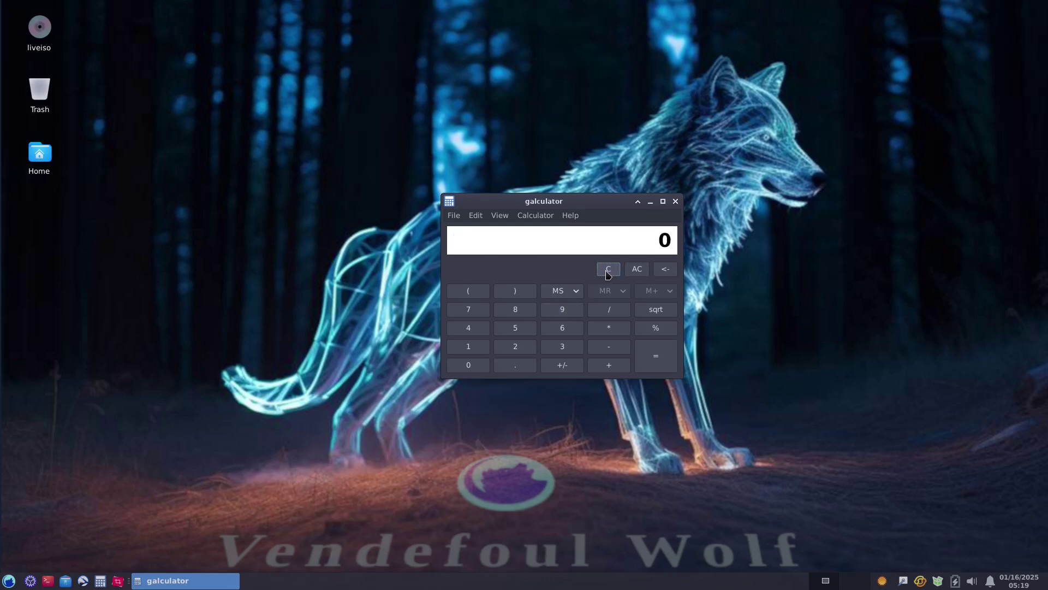
left_click(472, 349)
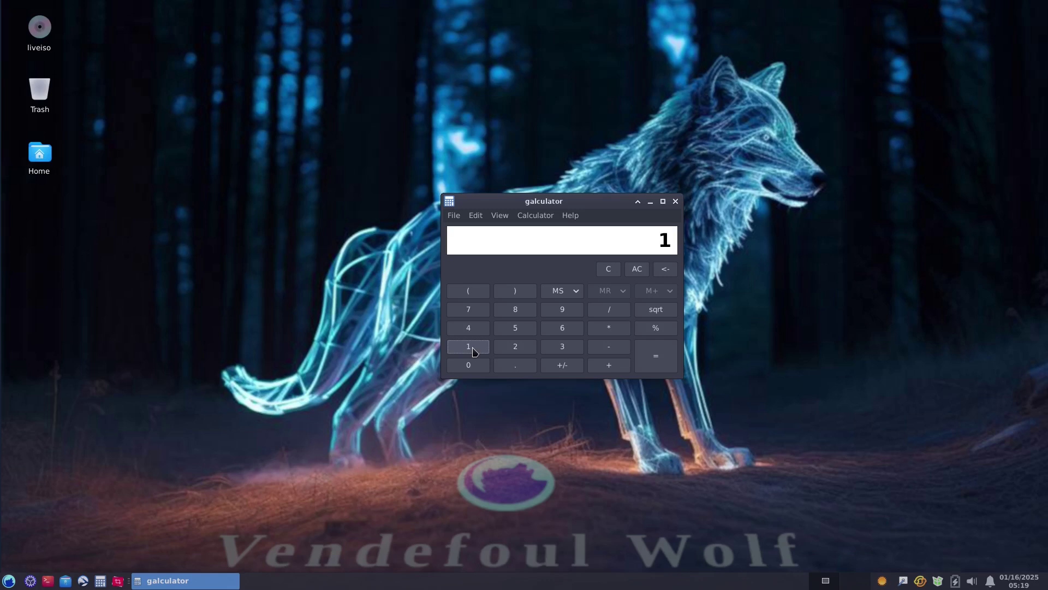
left_click(468, 328)
left_click(469, 309)
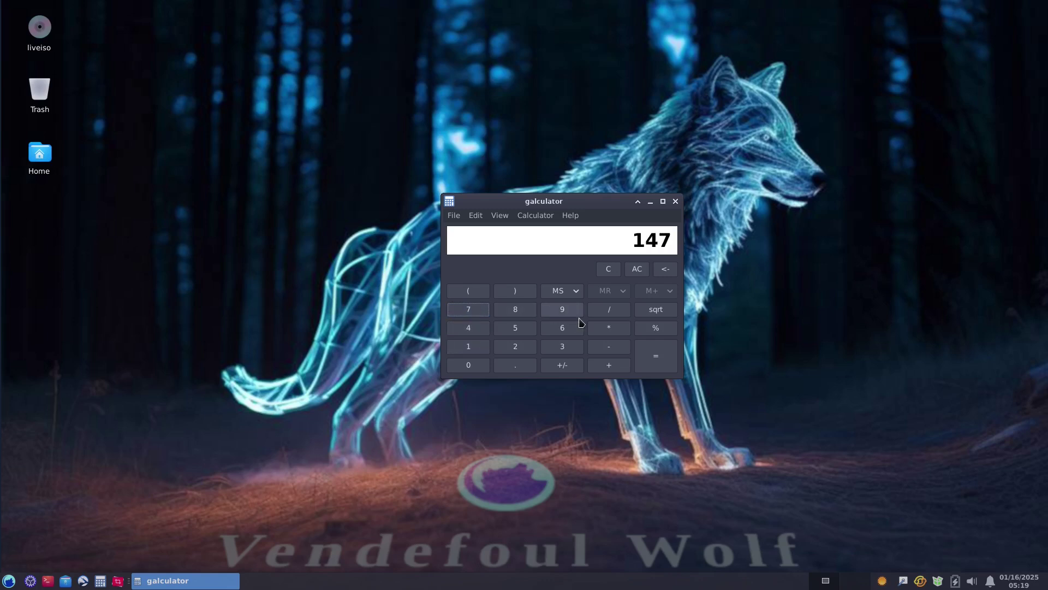
left_click(675, 202)
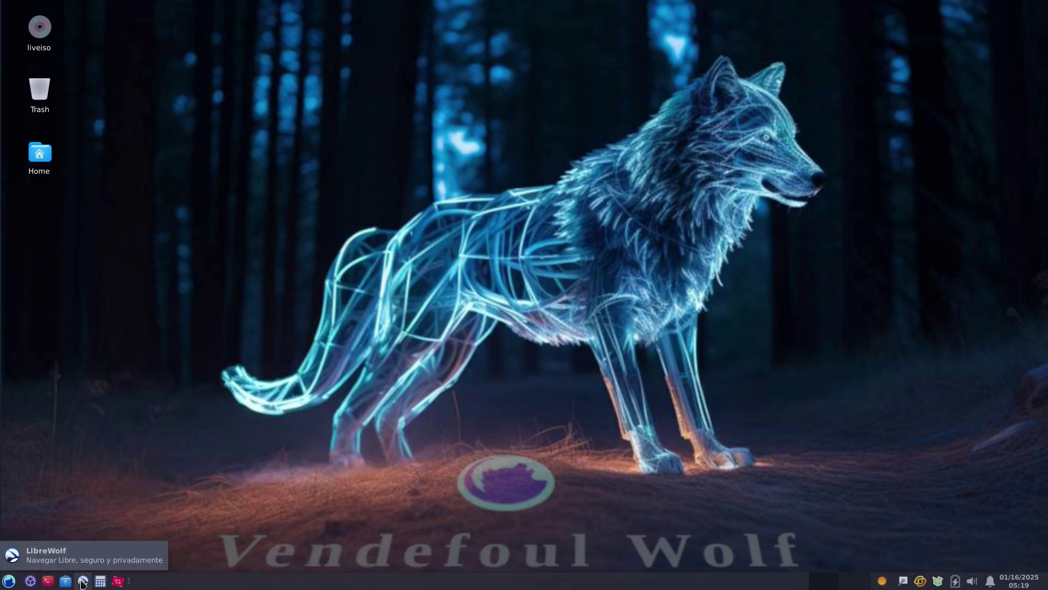
left_click(83, 581)
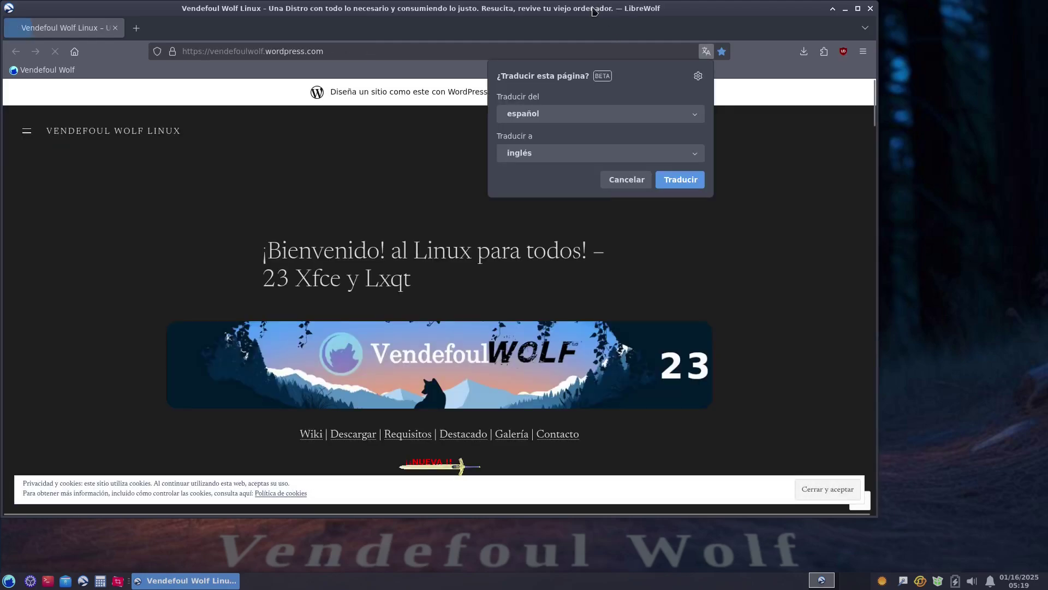
double_click(594, 7)
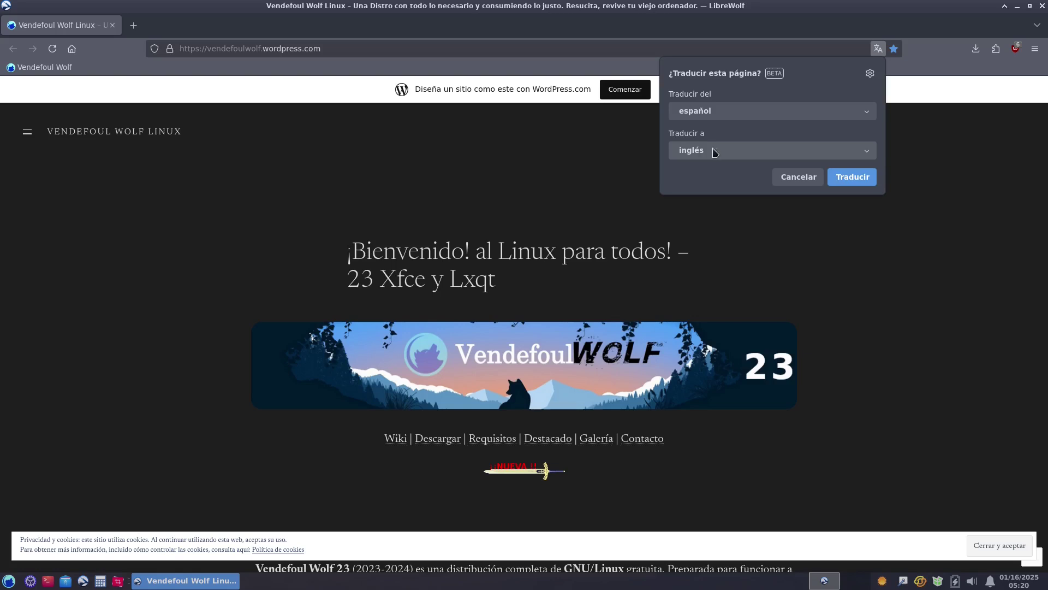
left_click(853, 176)
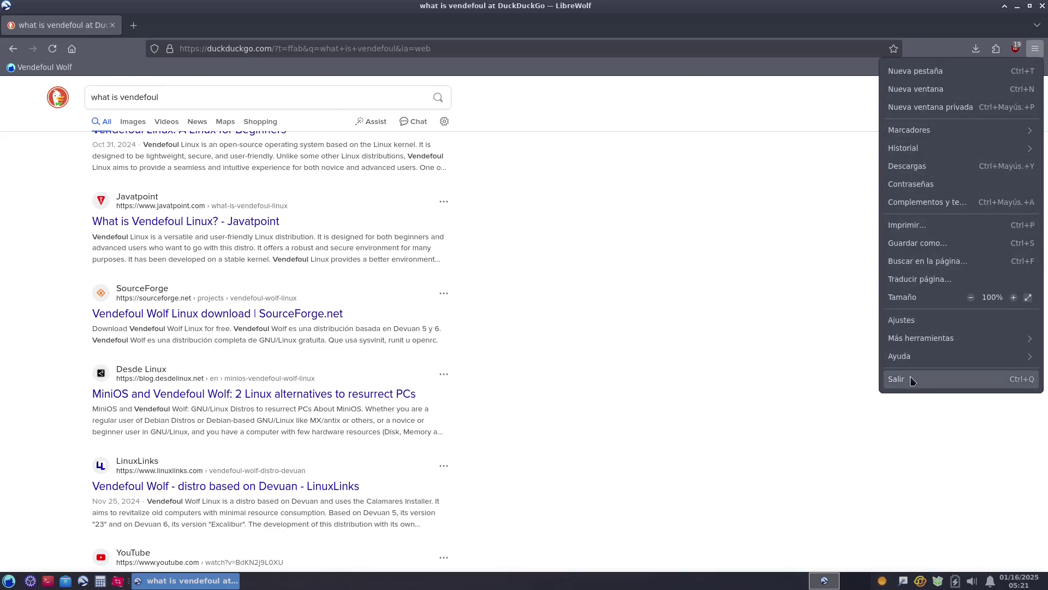
left_click(914, 359)
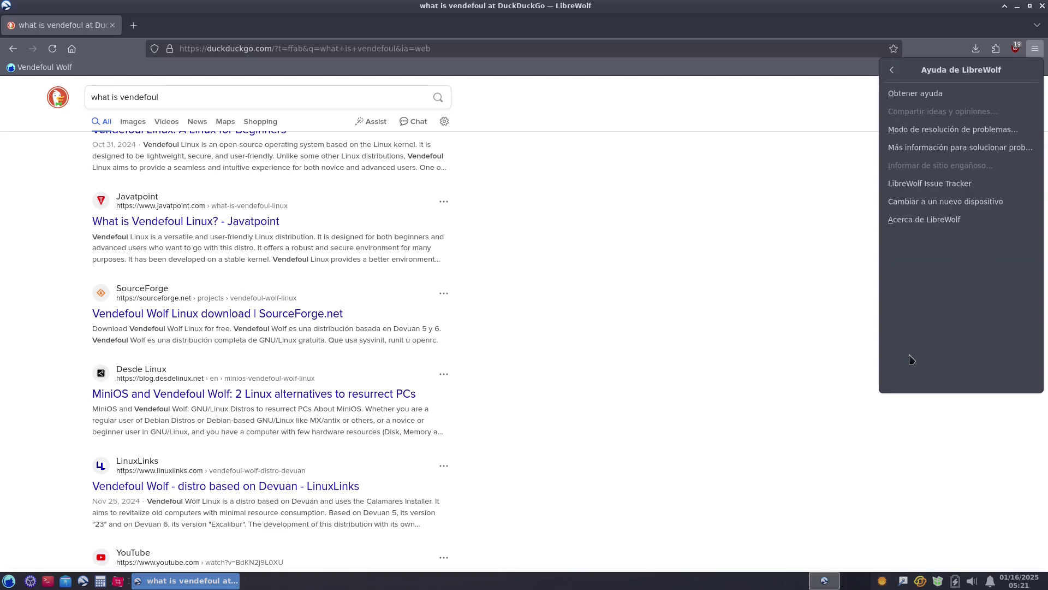
left_click(932, 221)
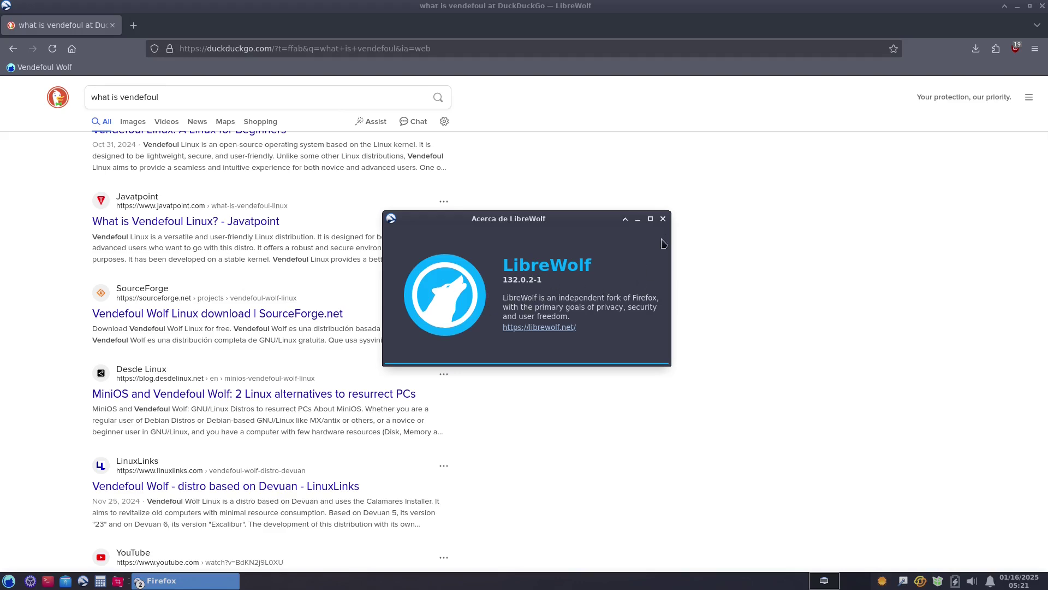
left_click(662, 218)
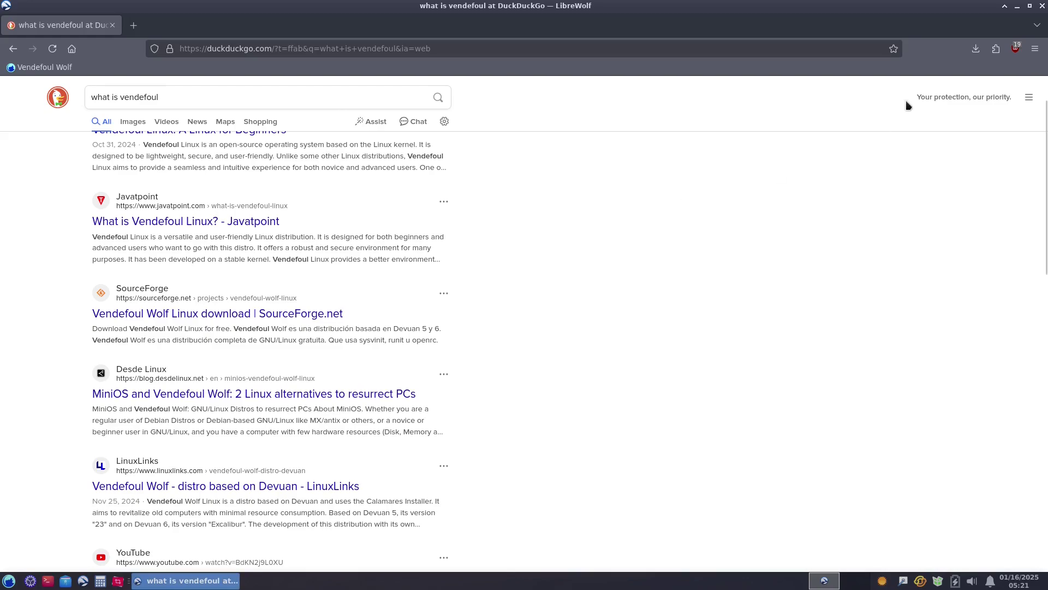
left_click(1042, 7)
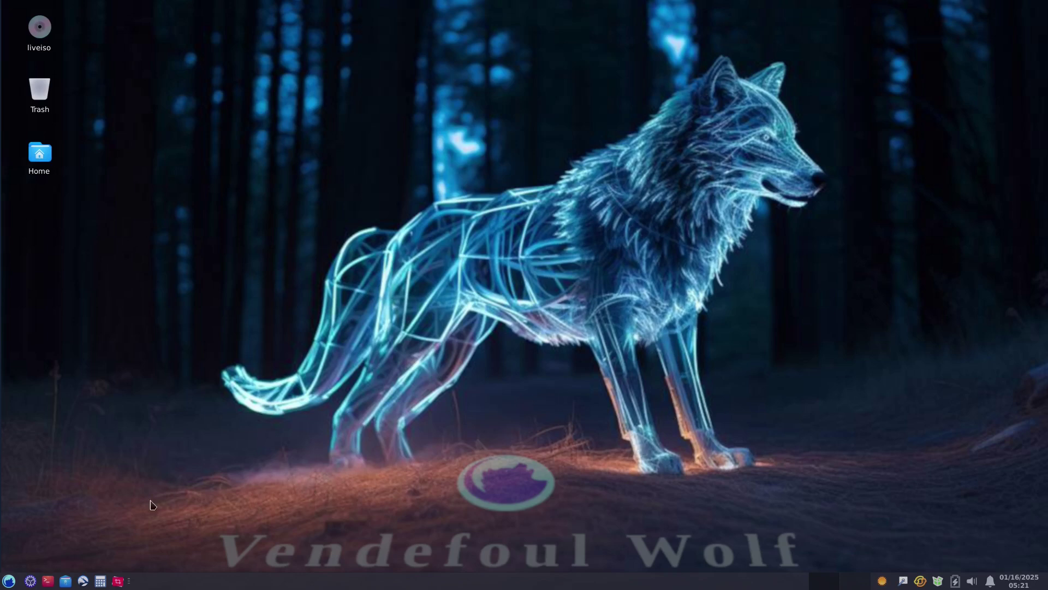
left_click(66, 582)
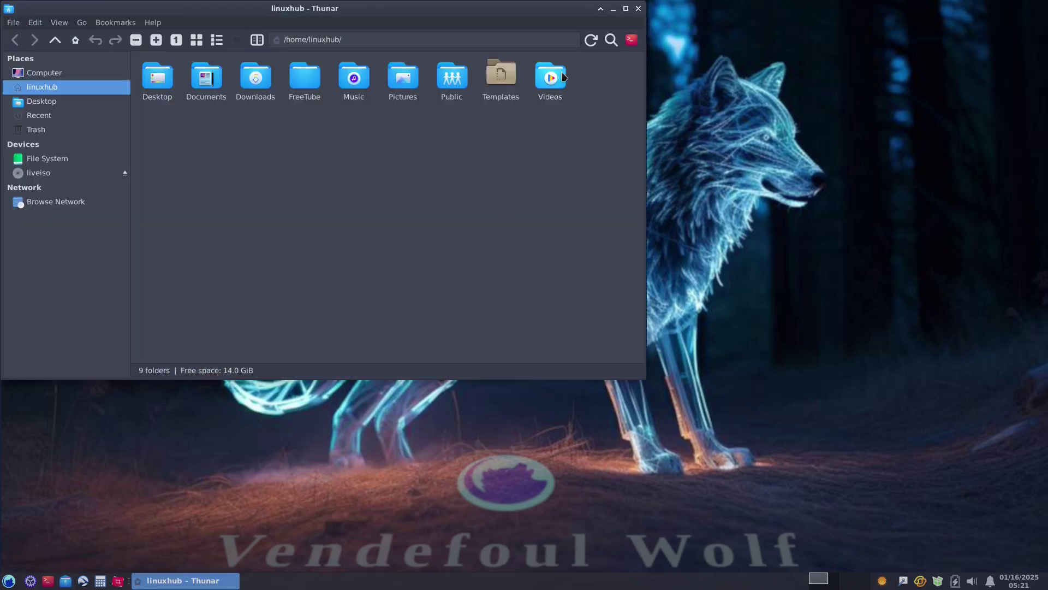
left_click(626, 8)
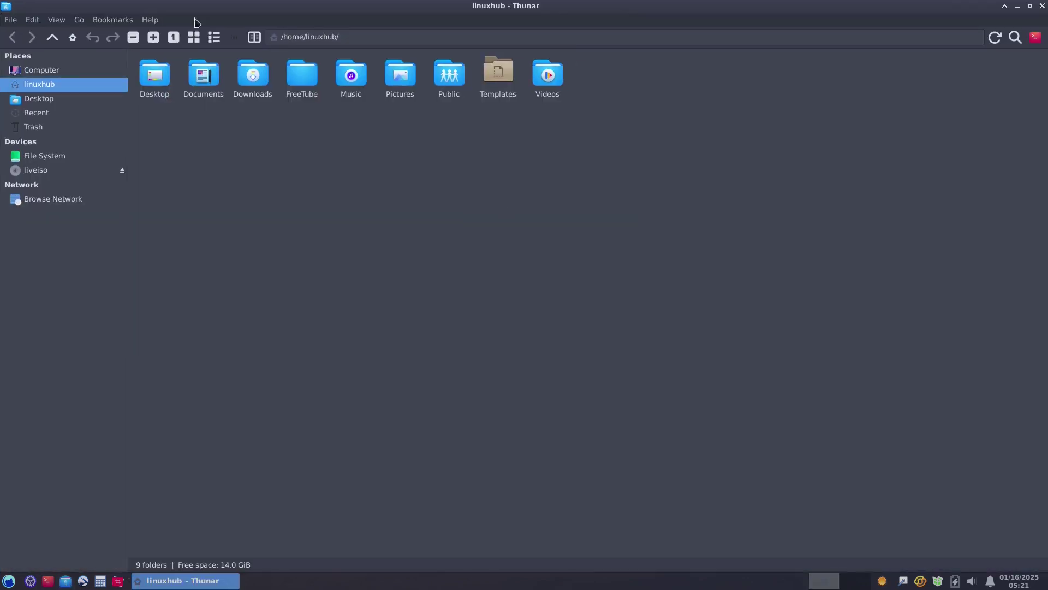
left_click(151, 22)
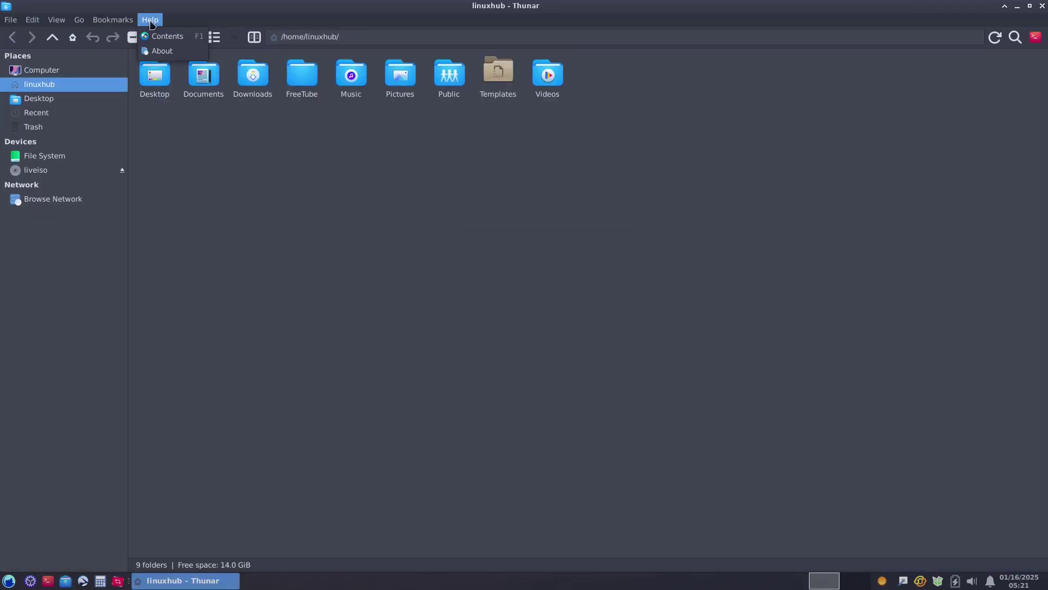
left_click(161, 52)
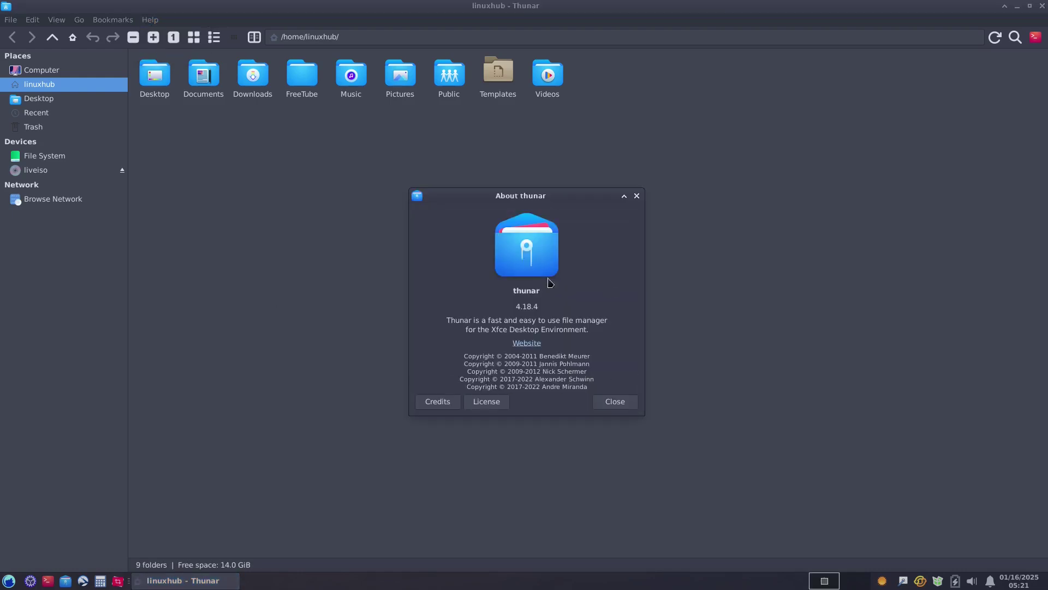
double_click(523, 291)
left_click(614, 403)
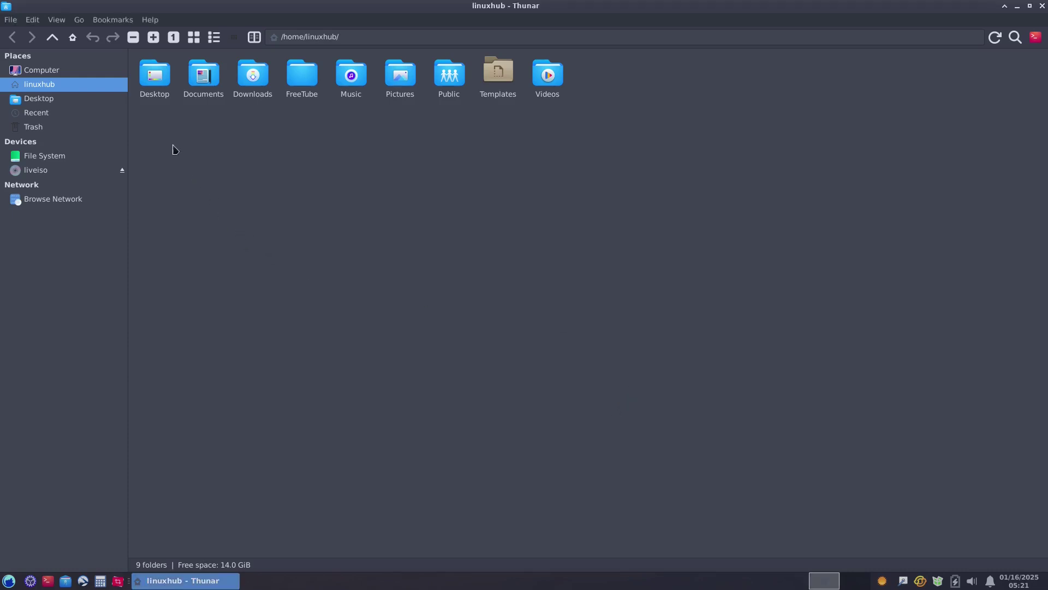
left_click_drag(151, 116, 617, 61)
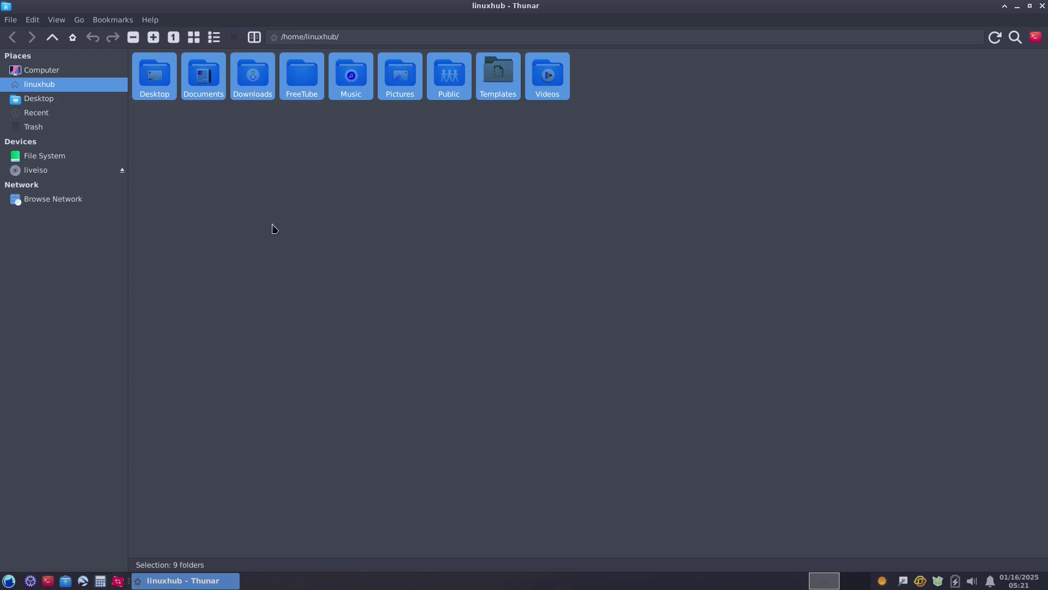
left_click(307, 146)
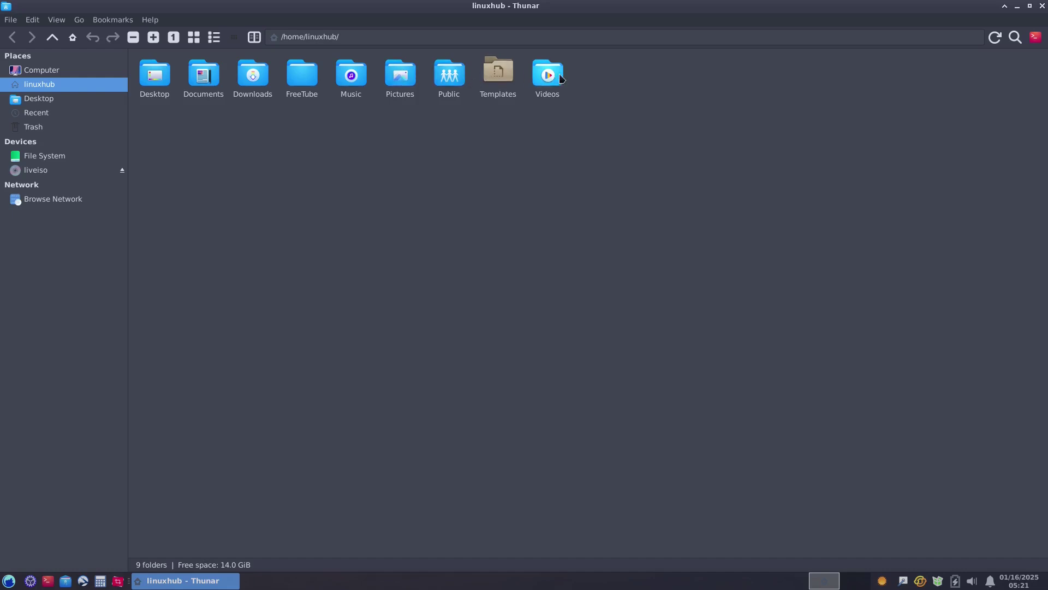
right_click(401, 286)
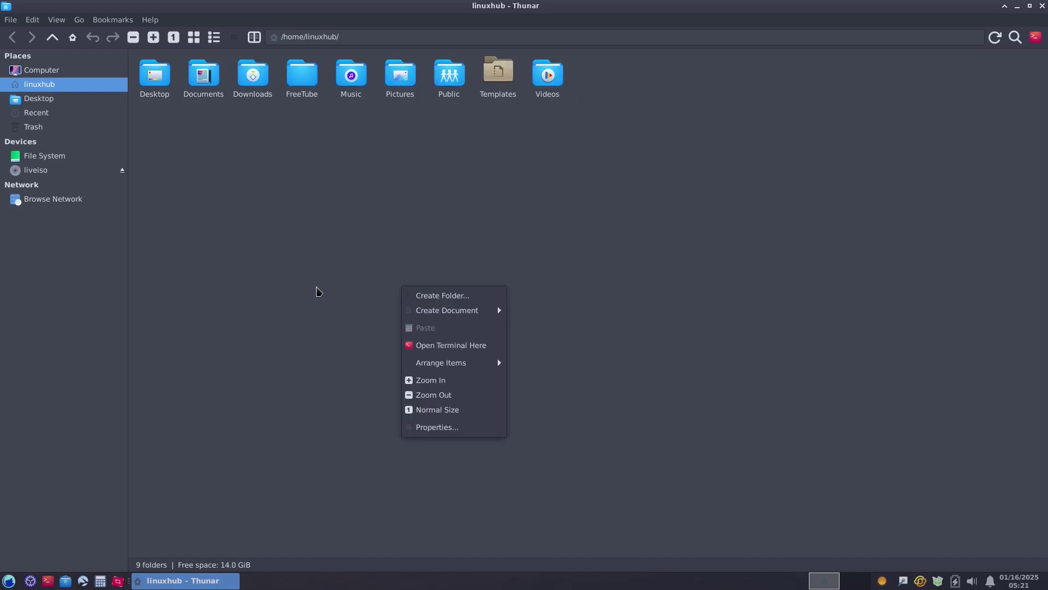
left_click(334, 289)
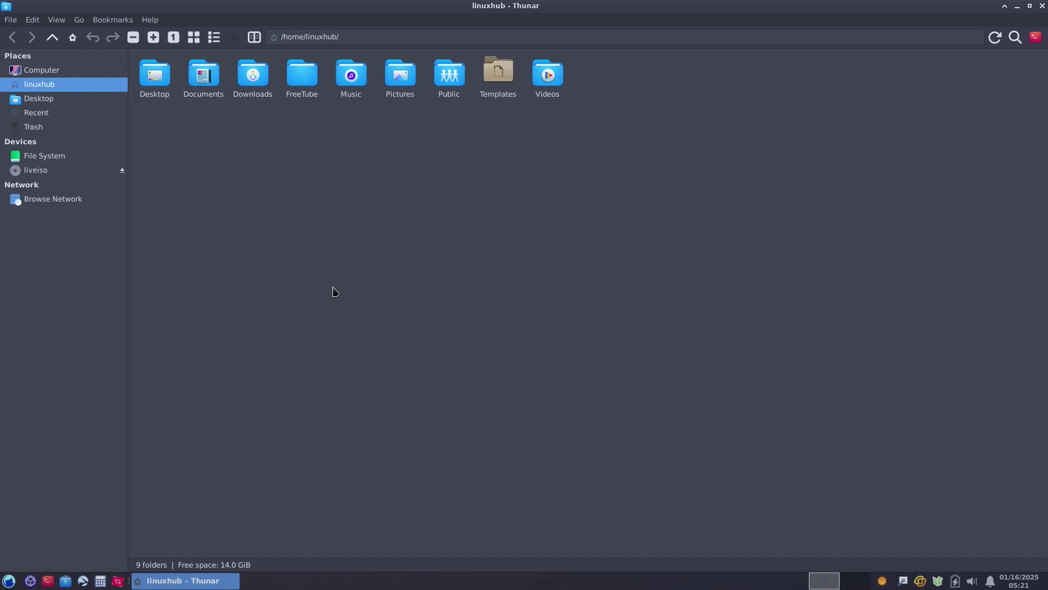
key("ctrl+h")
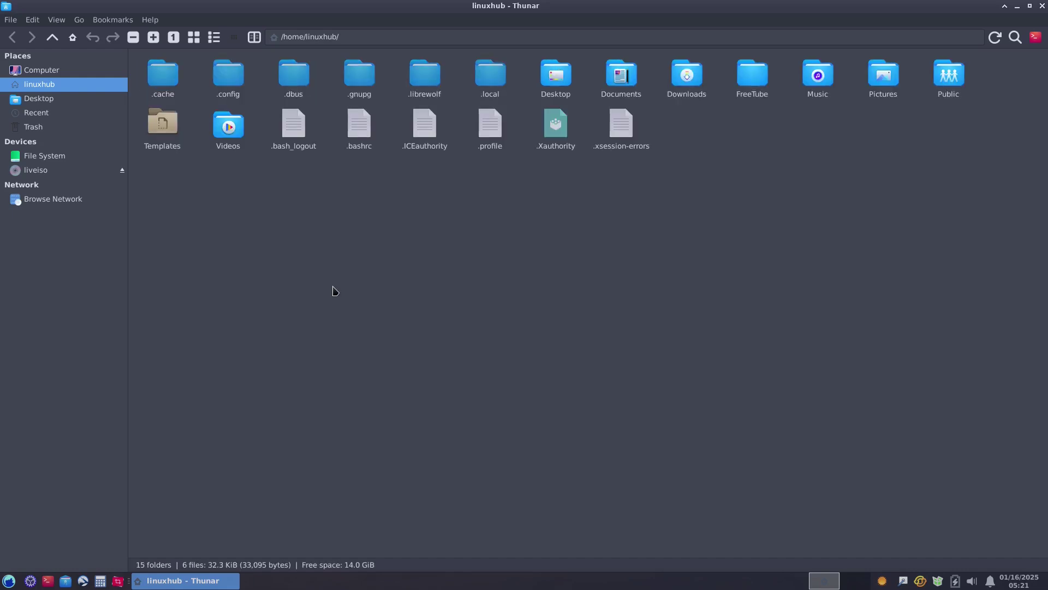
key("ctrl+h")
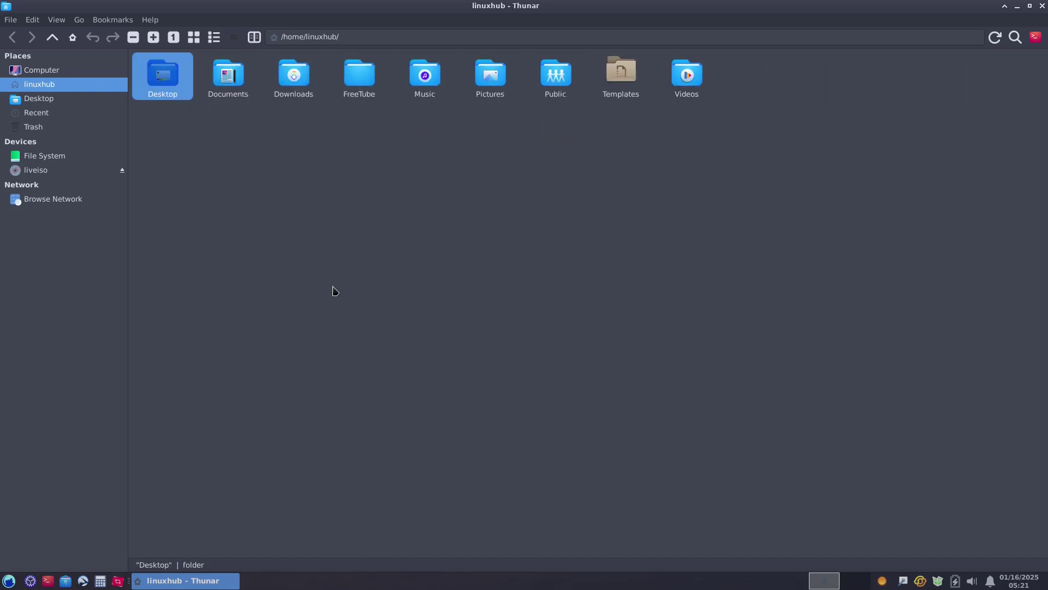
left_click(1042, 7)
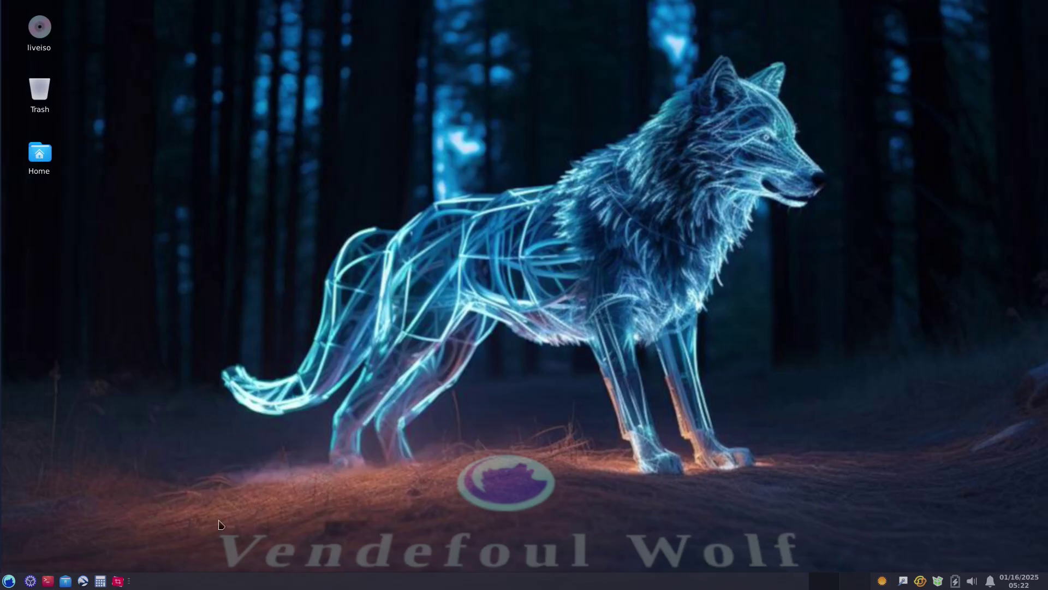
Open a maximized terminal and check its About box showing version 1.0.4.
left_click(49, 581)
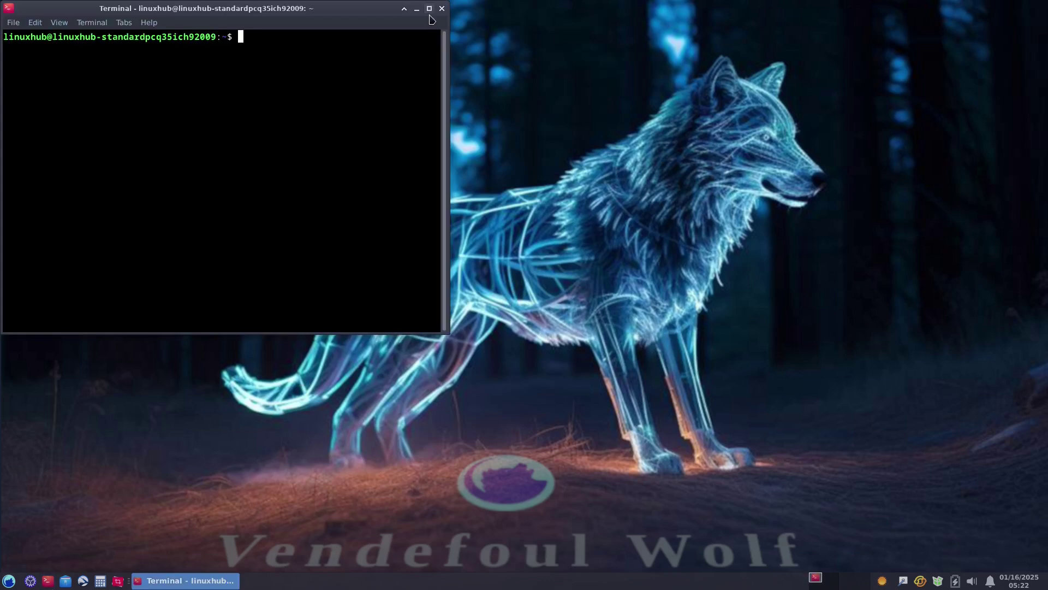
left_click(429, 8)
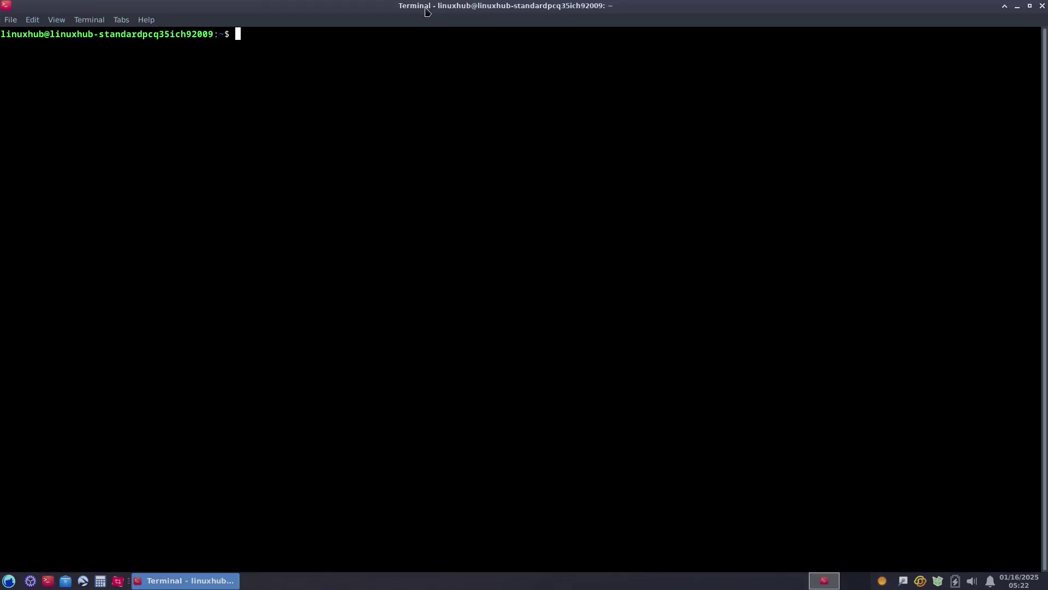
left_click(143, 21)
left_click(151, 50)
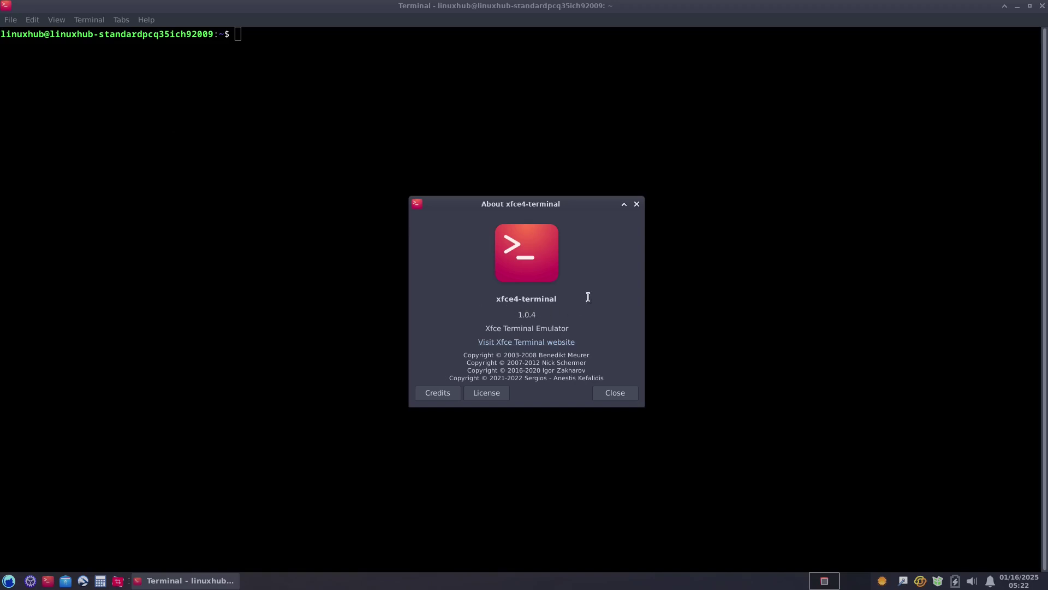
left_click(636, 204)
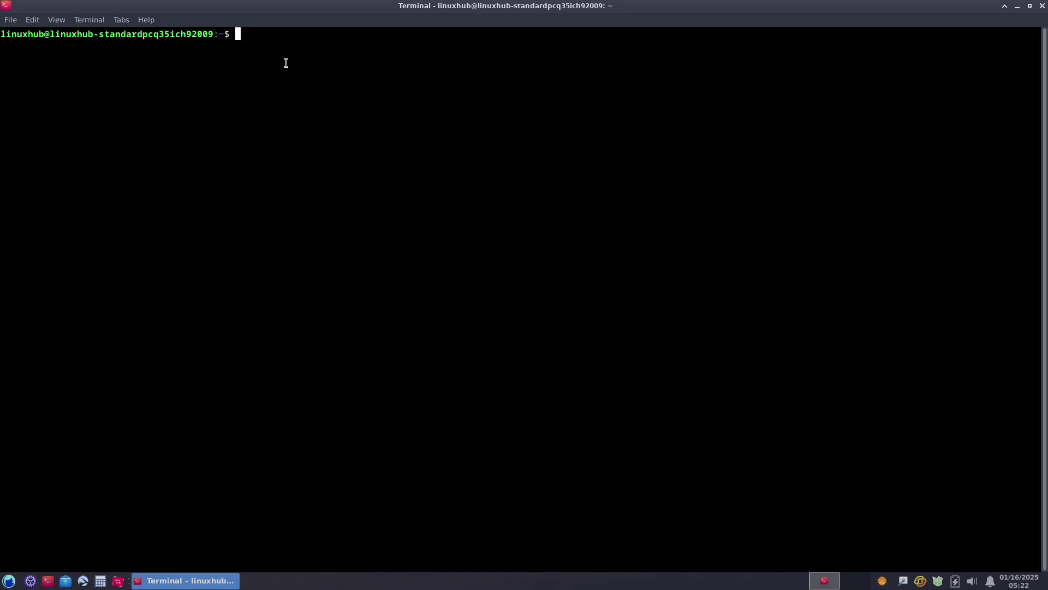
Run 'sudo apt install neofetch' with the admin password, then run neofetch for the system summary.
type("sudo apt install neofetch")
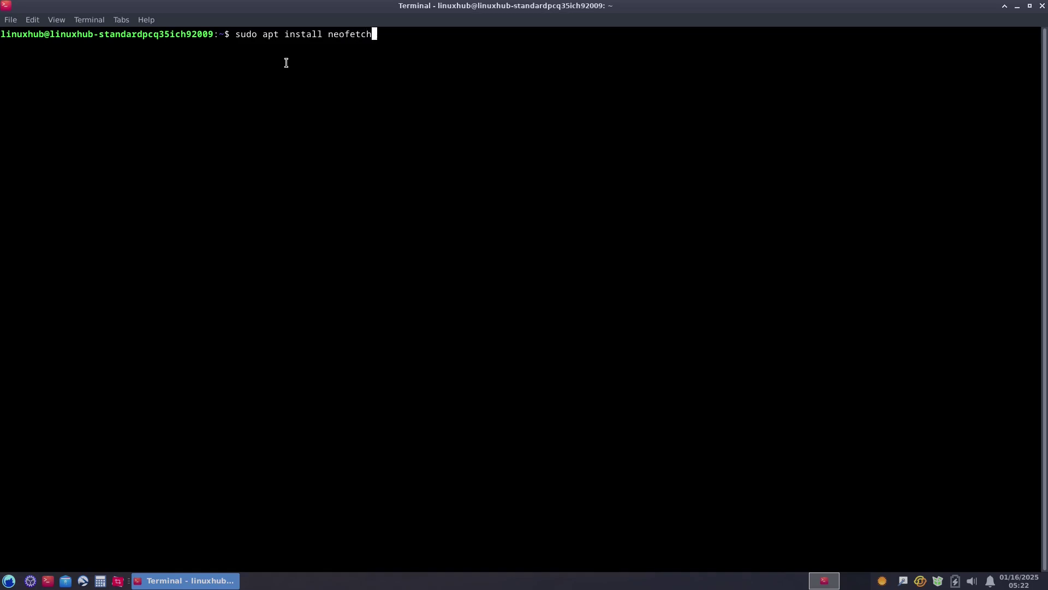
key("Return")
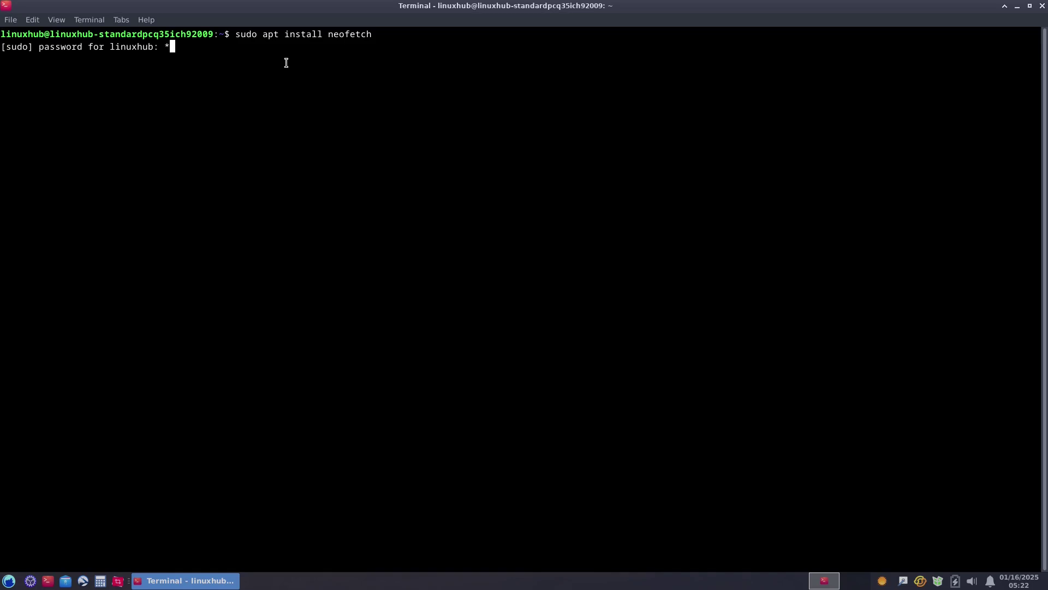
key("Return")
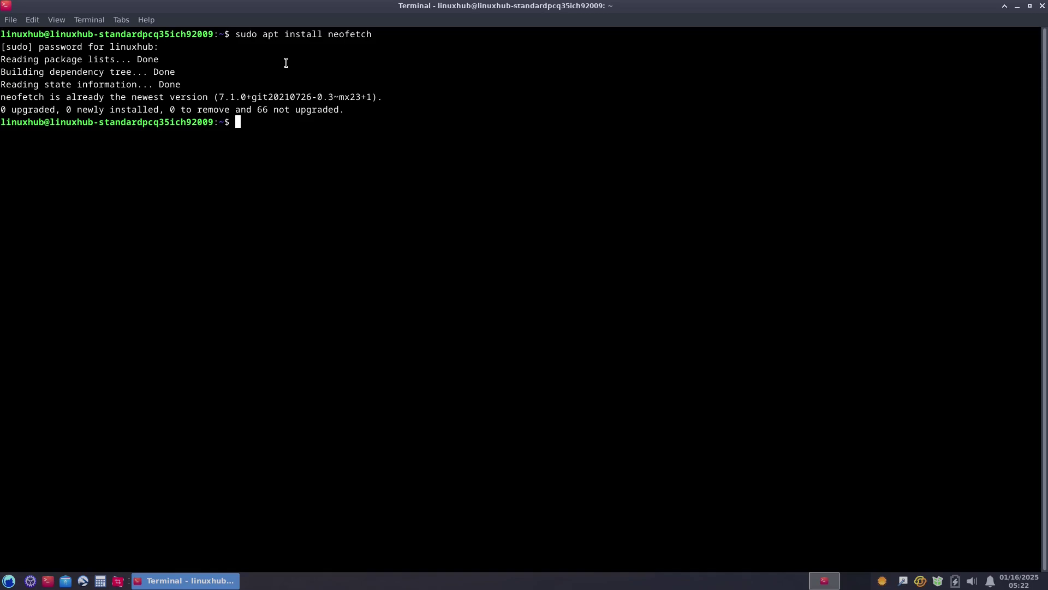
type("neofetch")
key("Return")
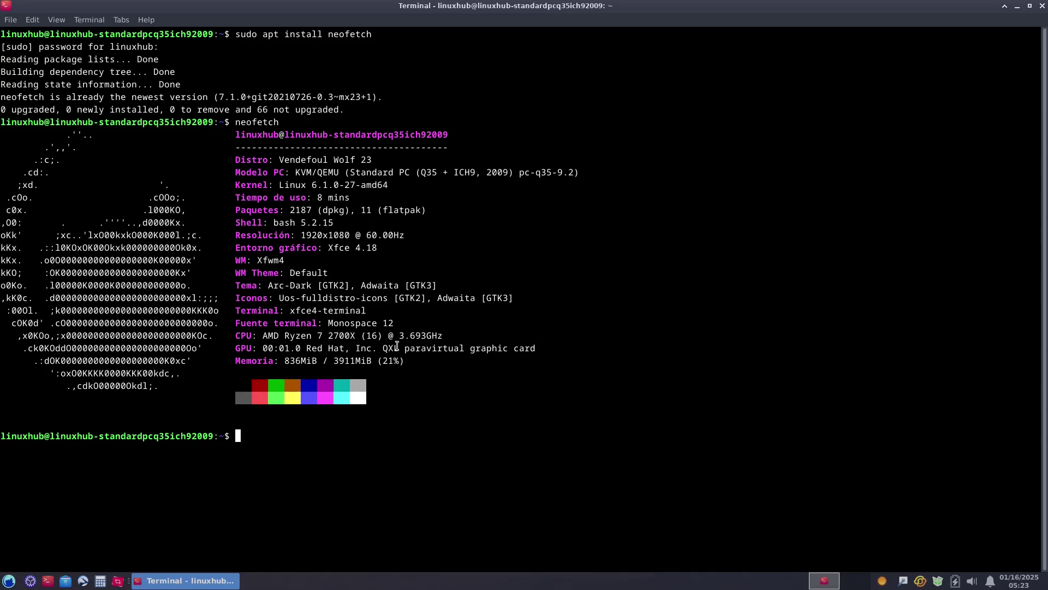
left_click_drag(416, 361, 3, 134)
left_click(255, 464)
triple_click(308, 158)
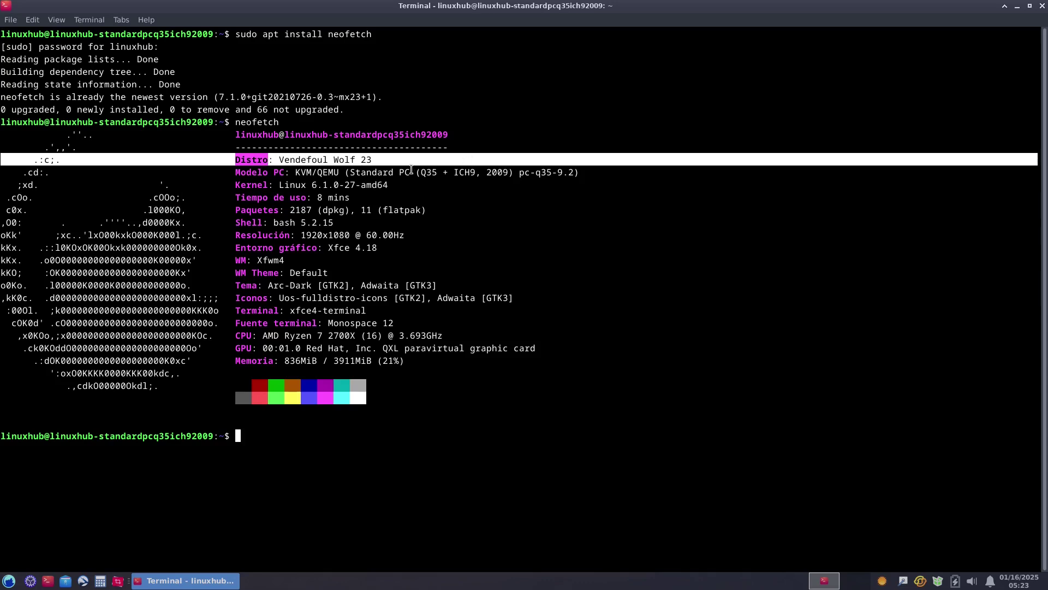
triple_click(312, 186)
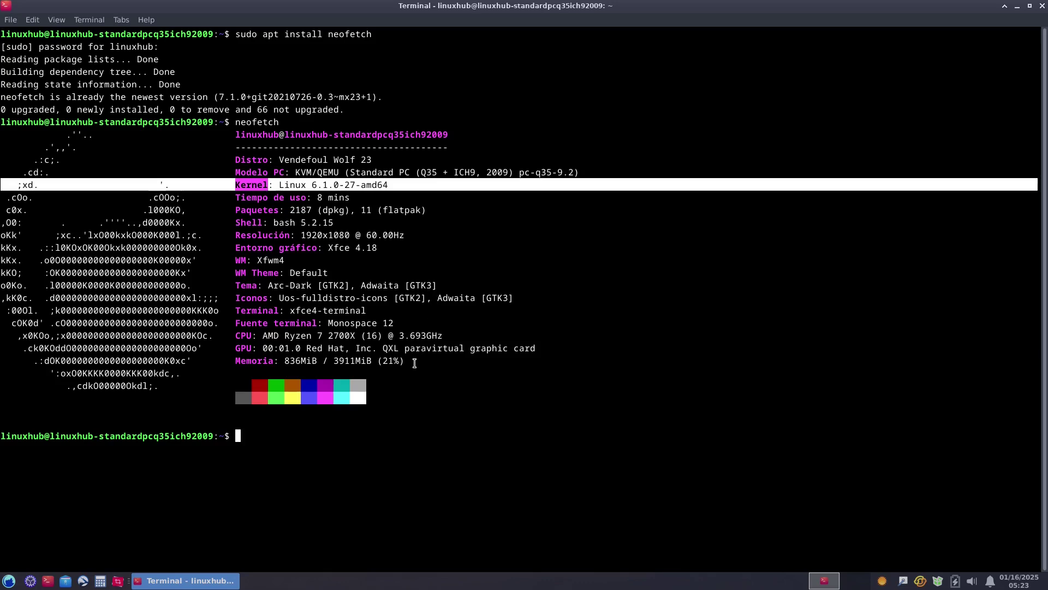
left_click_drag(415, 362, 1, 185)
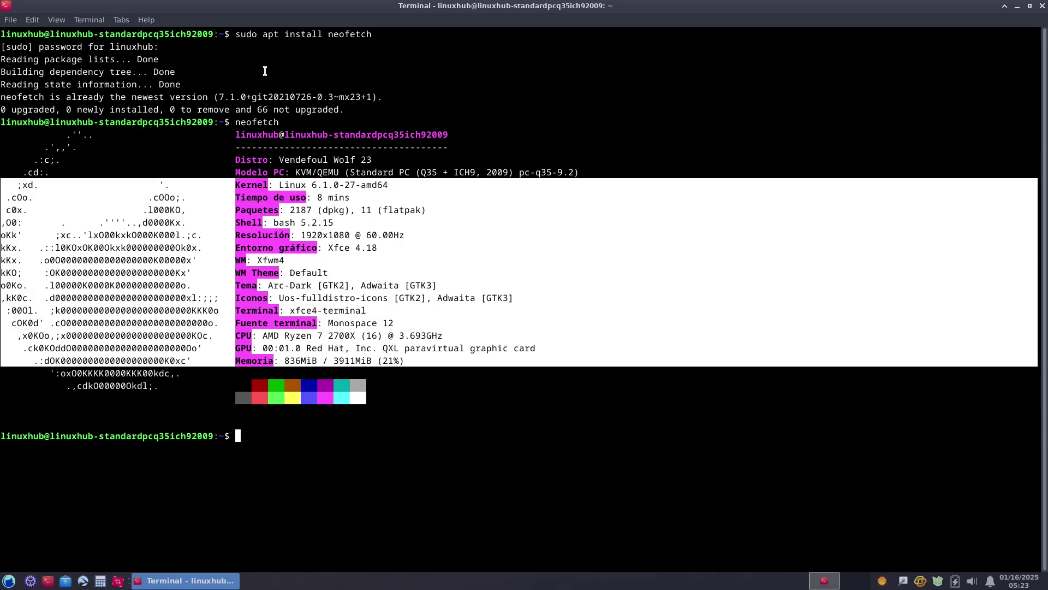
left_click(92, 105)
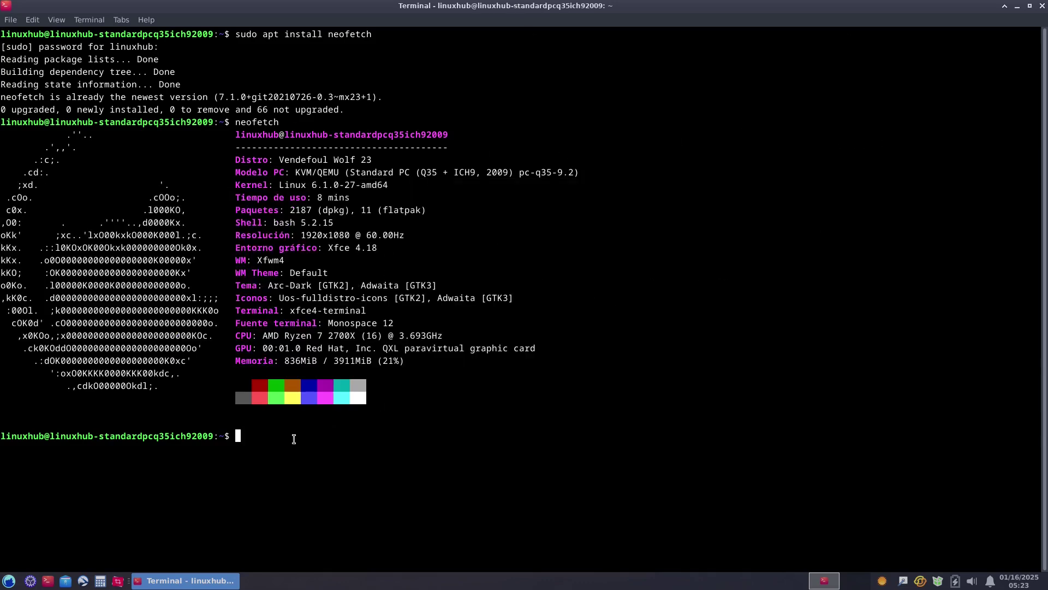
type("htop")
Run htop with an enlarged terminal font, then close the terminal window.
key("Return")
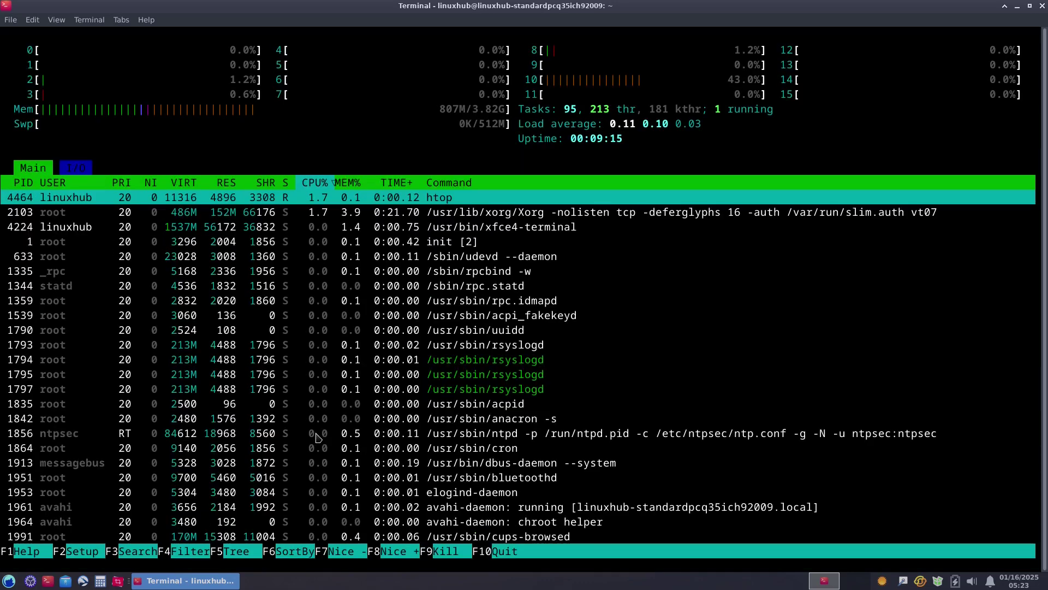
key("ctrl+plus")
key("ctrl+plus")
key("ctrl+plus")
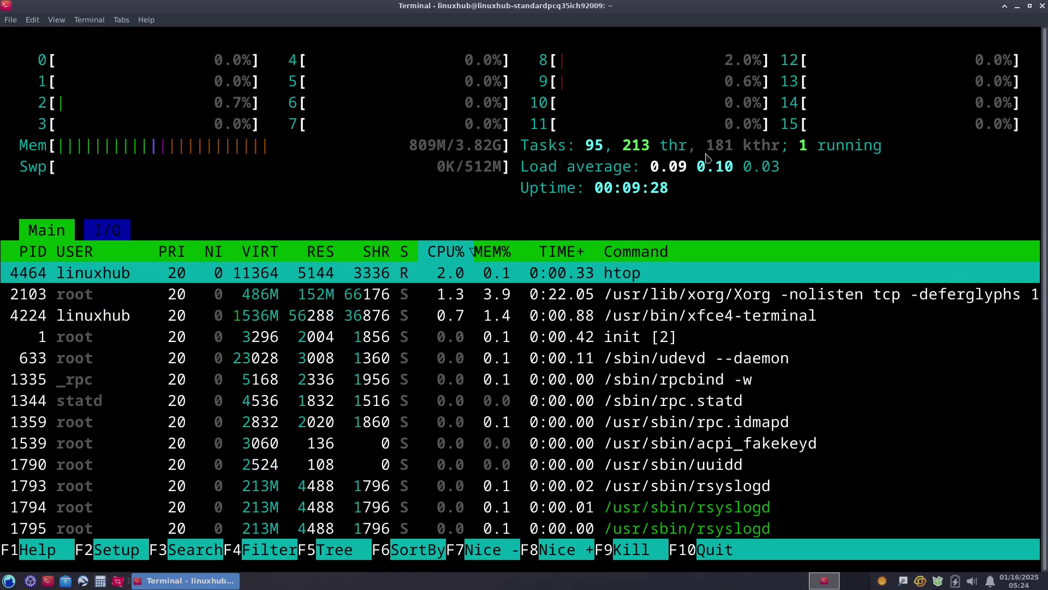
left_click(1042, 6)
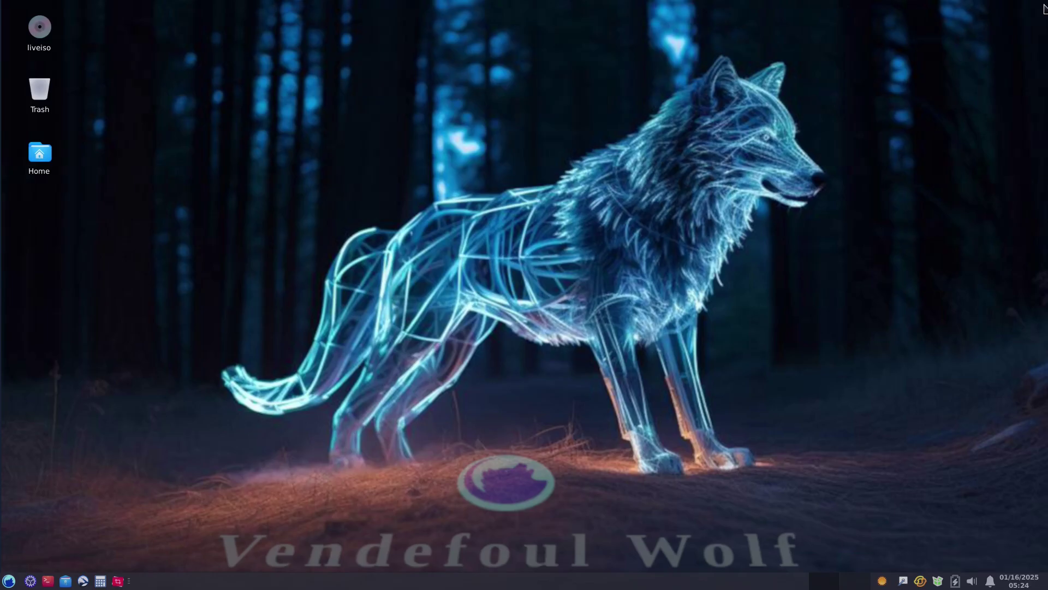
Open Settings Manager maximized and go to its Desktop wallpaper settings.
left_click(31, 581)
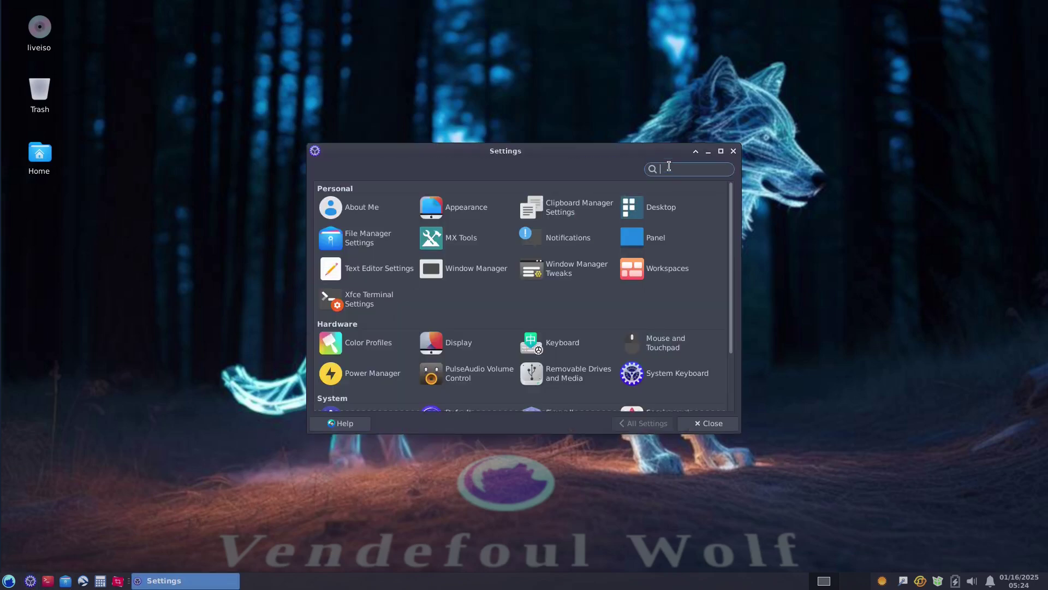
double_click(626, 151)
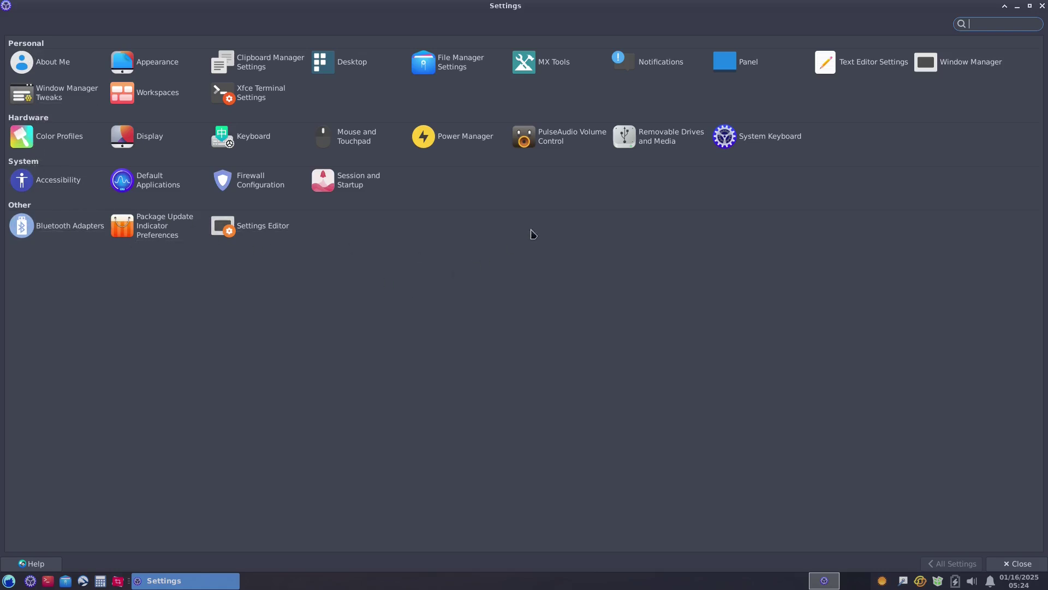
left_click(352, 65)
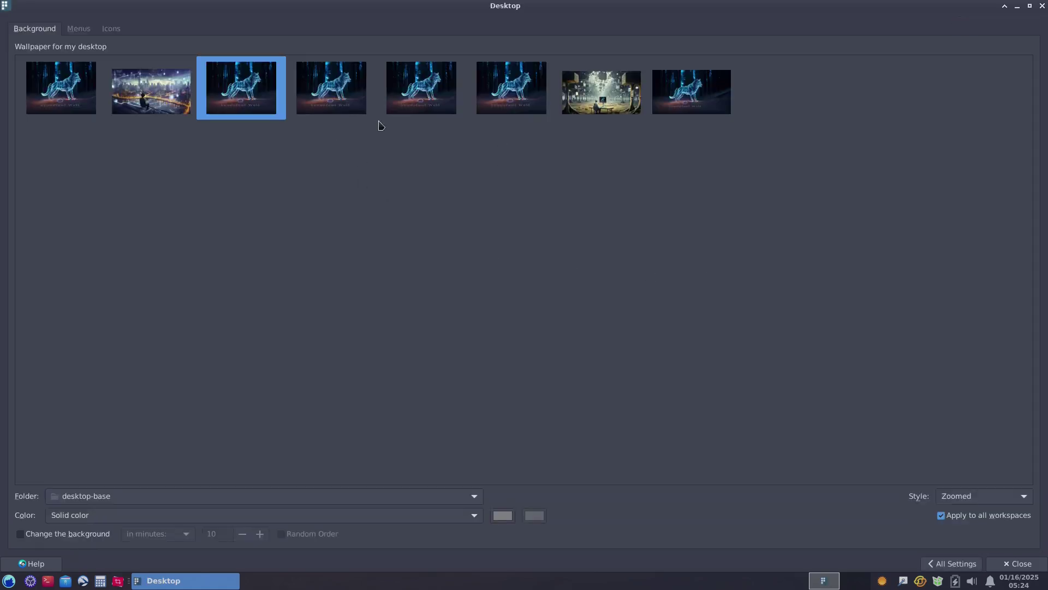
Look at the Desktop Menus and Icons tabs, then go back to All Settings.
left_click(78, 30)
left_click(112, 29)
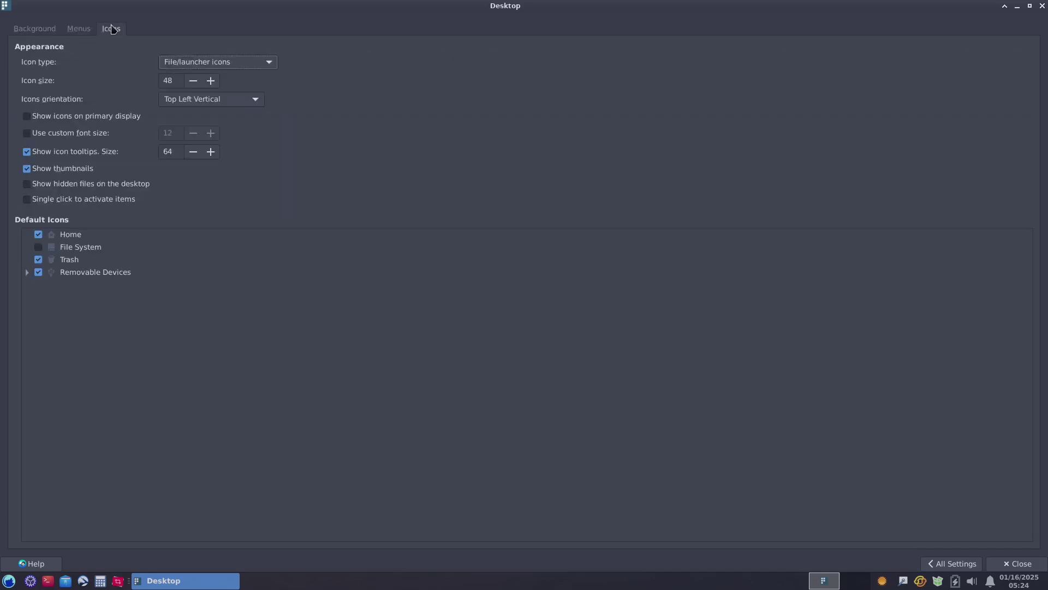
left_click(947, 565)
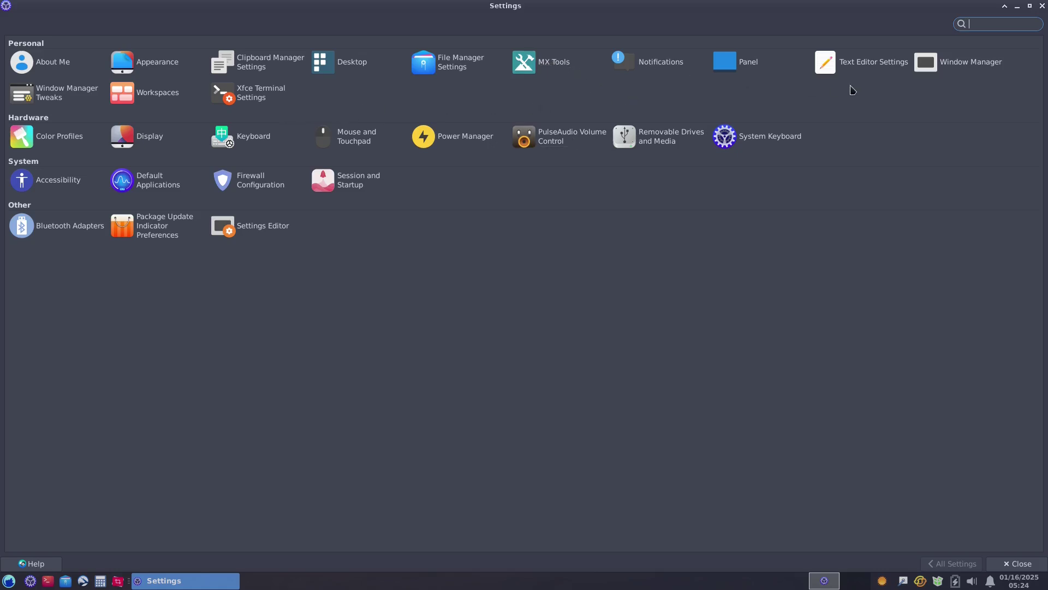
Review the Panel settings, return to All Settings, and close Settings Manager.
left_click(747, 64)
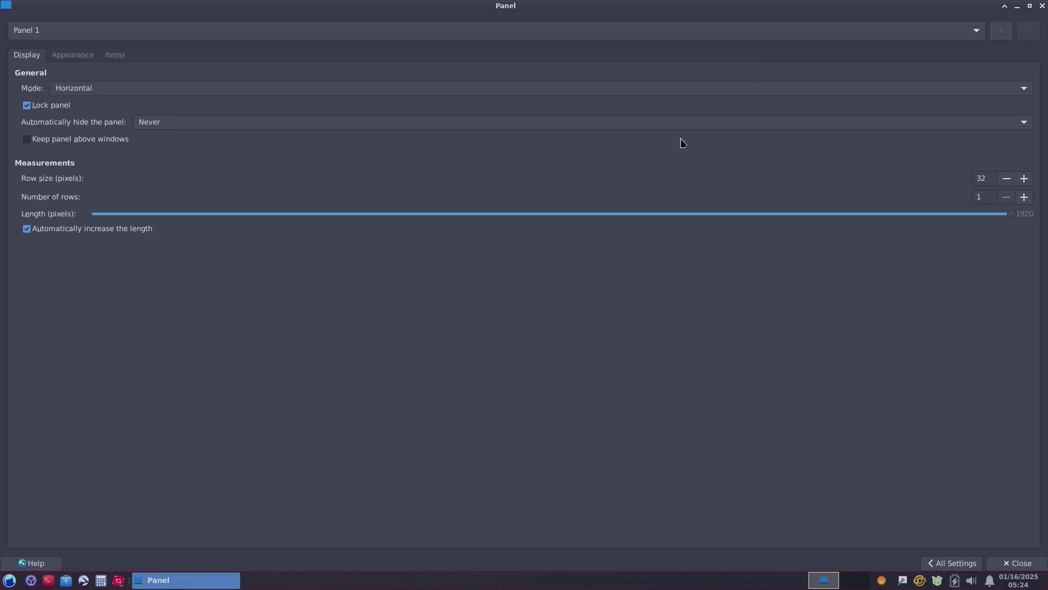
left_click(934, 565)
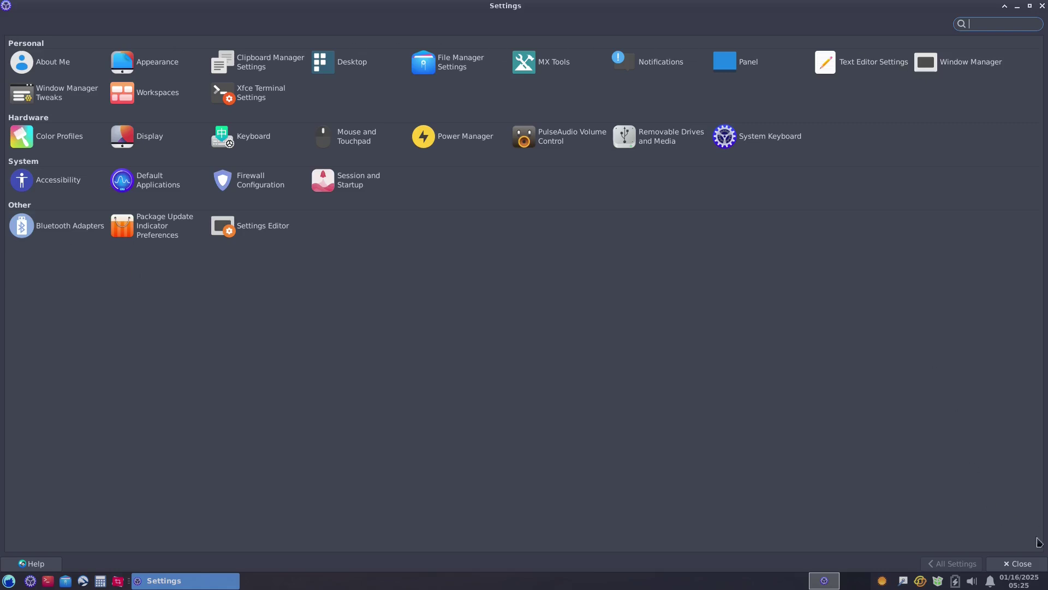
left_click(1024, 567)
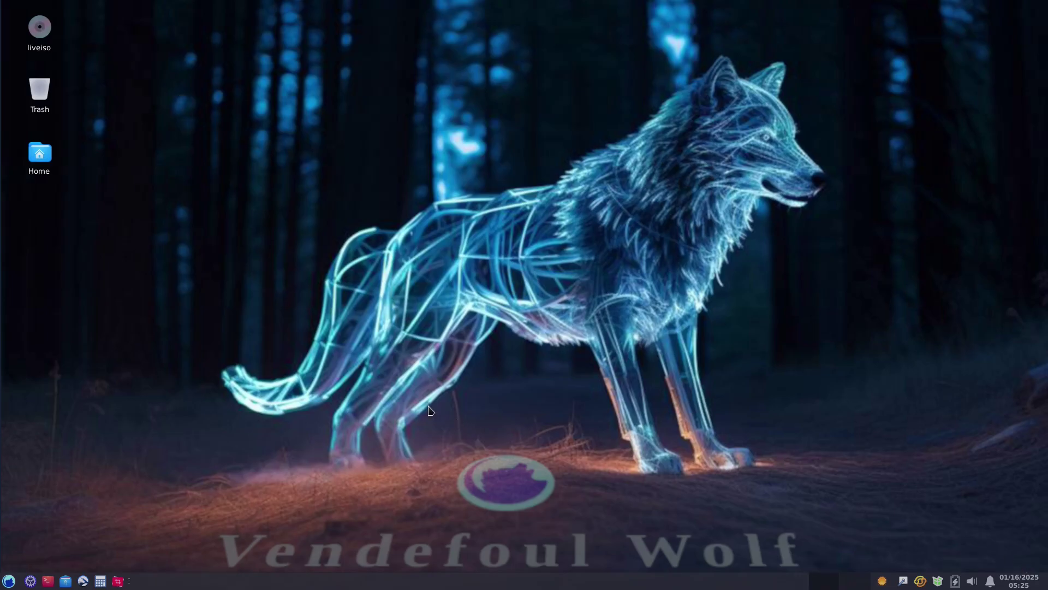